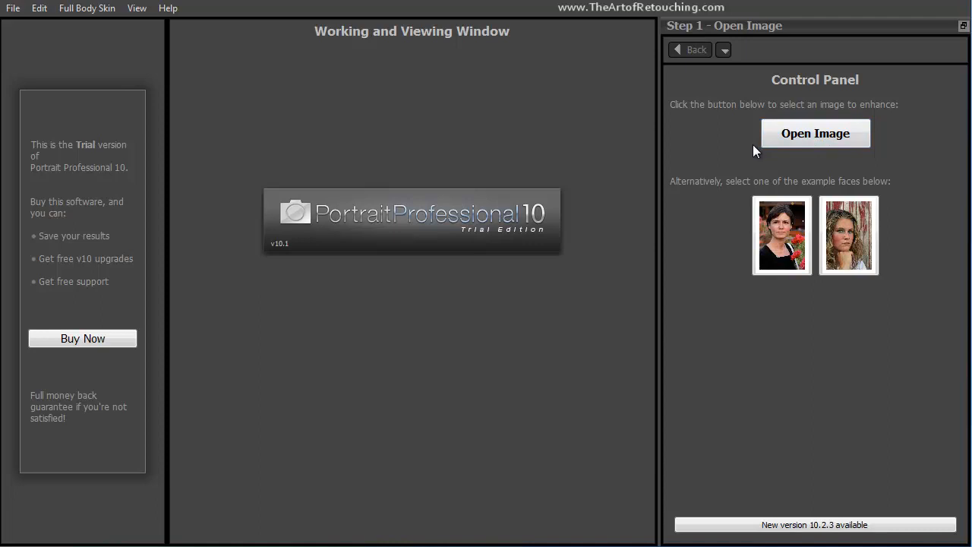
Open the photo P2100014.JPG for enhancement and set the subject's gender to Female.
{"action": "left_click", "coordinate": [827, 135]}
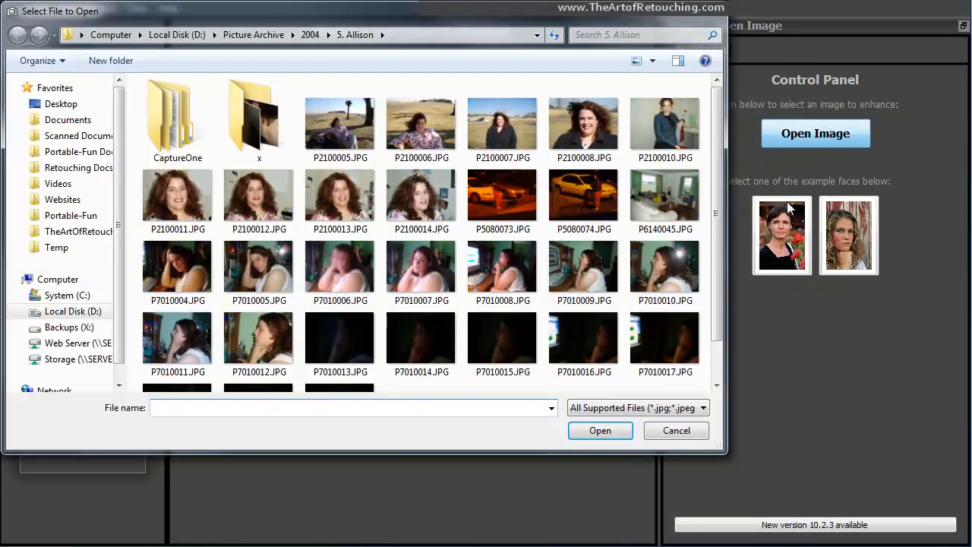
{"action": "left_click", "coordinate": [439, 206]}
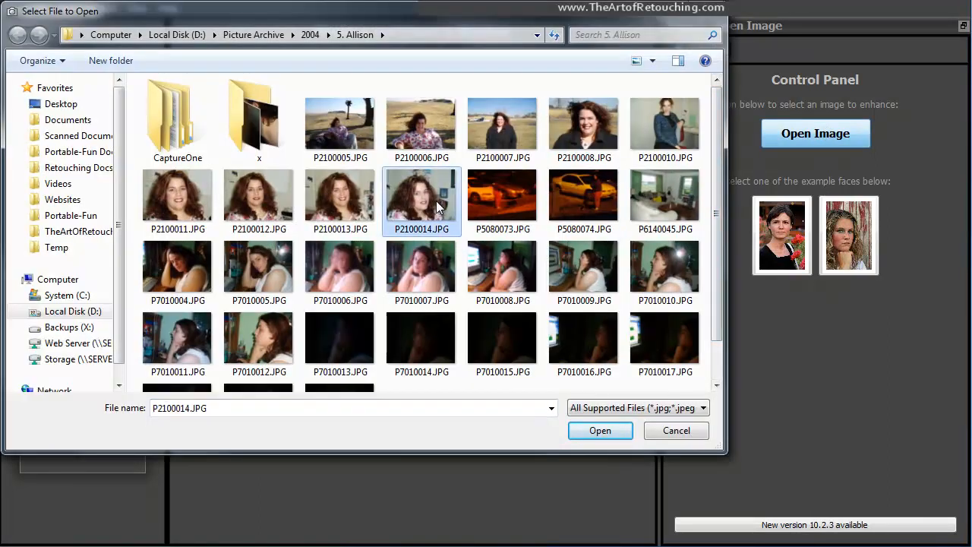
{"action": "double_click", "coordinate": [440, 207]}
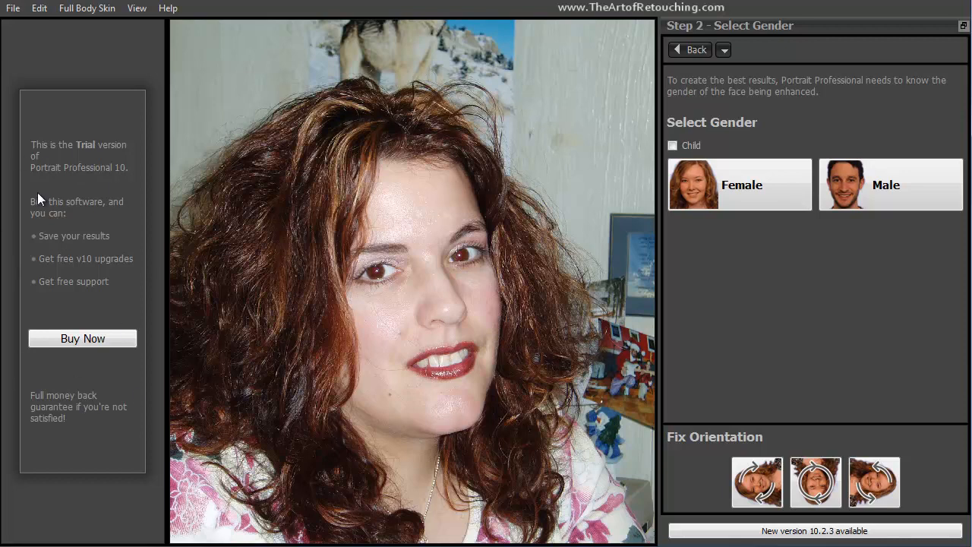
{"action": "left_click_drag", "start_coordinate": [3, 269], "coordinate": [0, 269]}
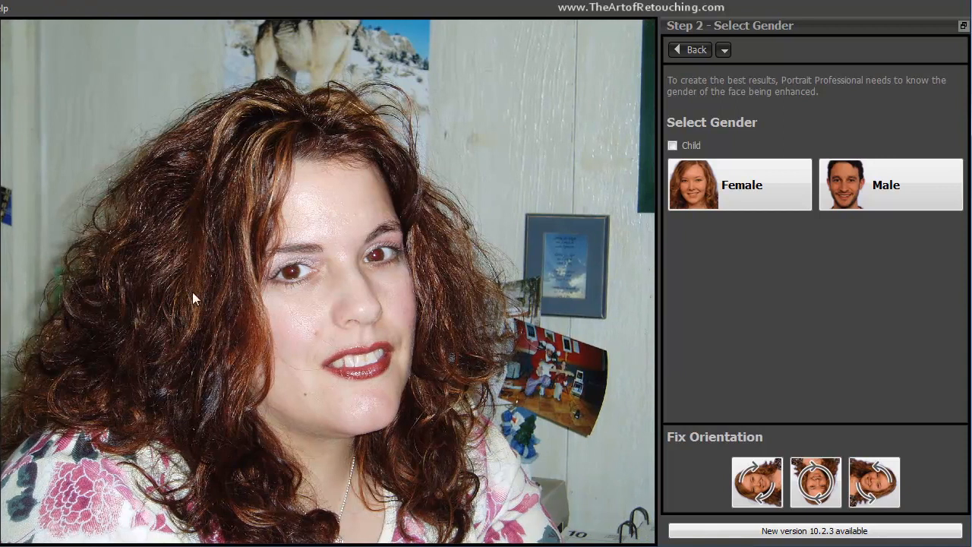
{"action": "left_click", "coordinate": [741, 188]}
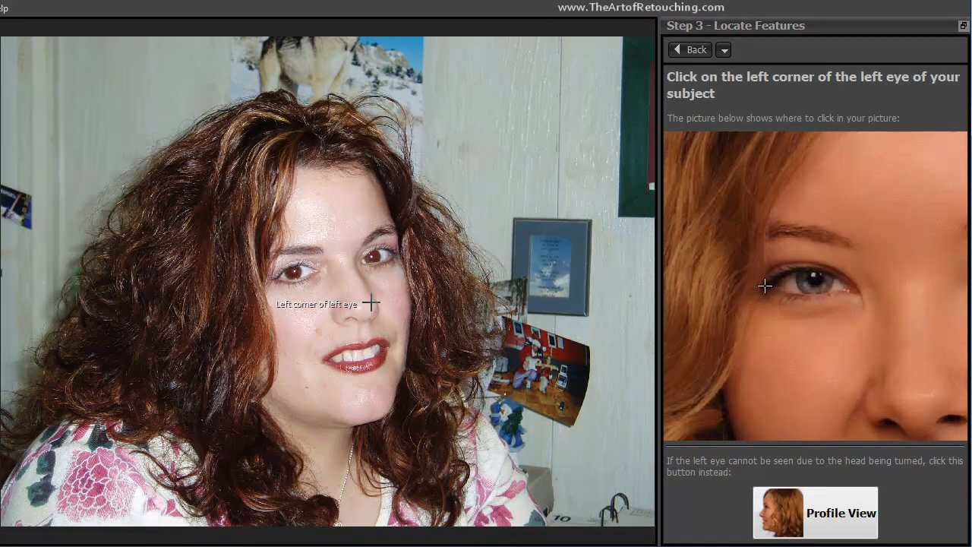
Mark the outer corners of both eyes, the tip of the nose and both corners of the mouth.
{"action": "left_click", "coordinate": [276, 280]}
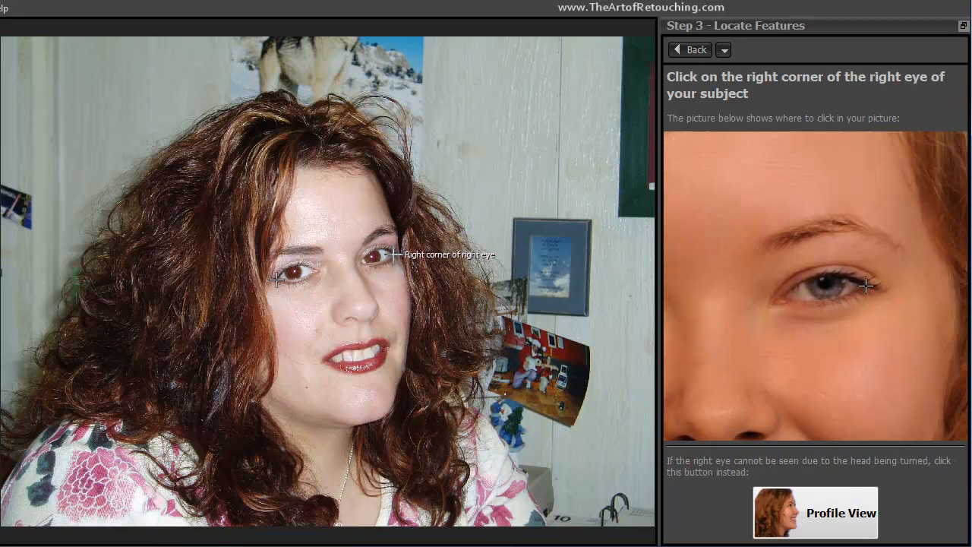
{"action": "left_click", "coordinate": [390, 253]}
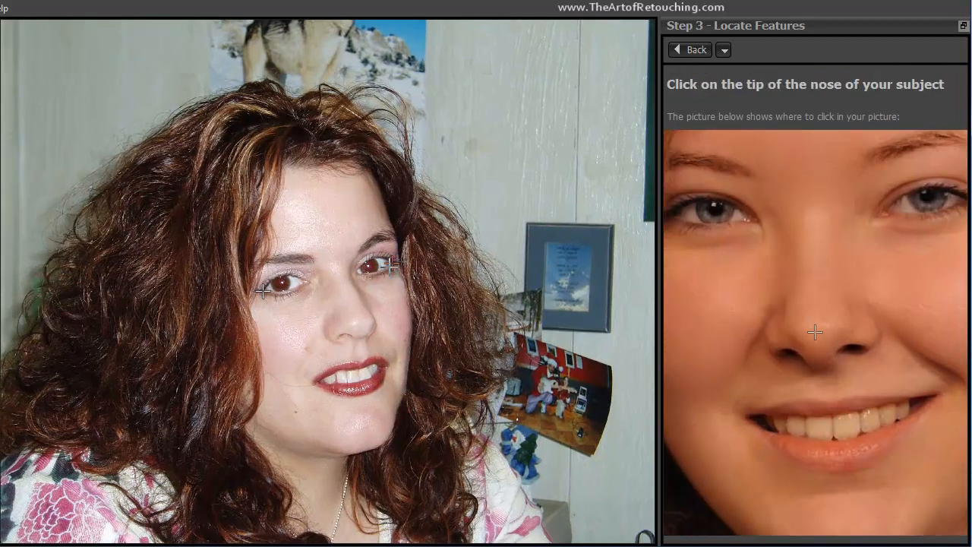
{"action": "left_click", "coordinate": [365, 324]}
{"action": "left_click", "coordinate": [317, 381]}
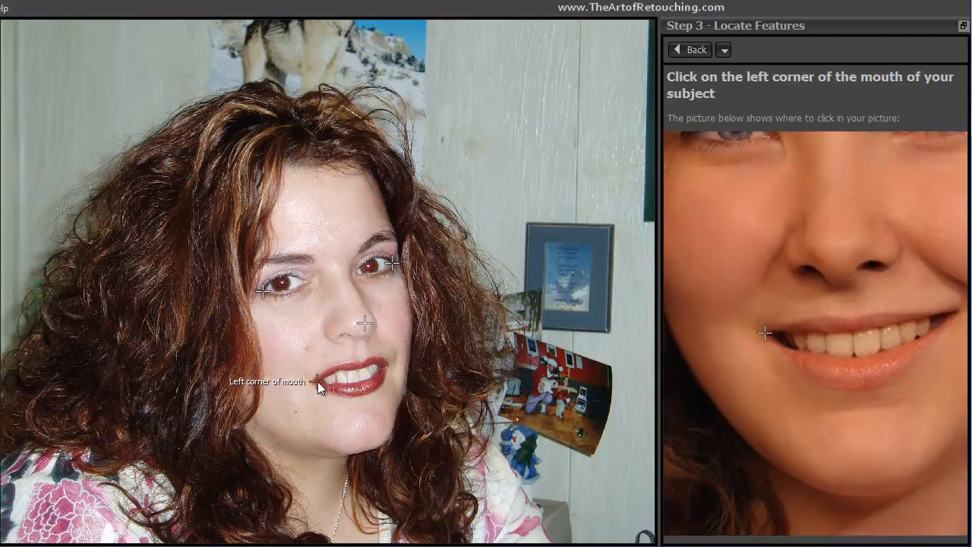
{"action": "left_click", "coordinate": [386, 369]}
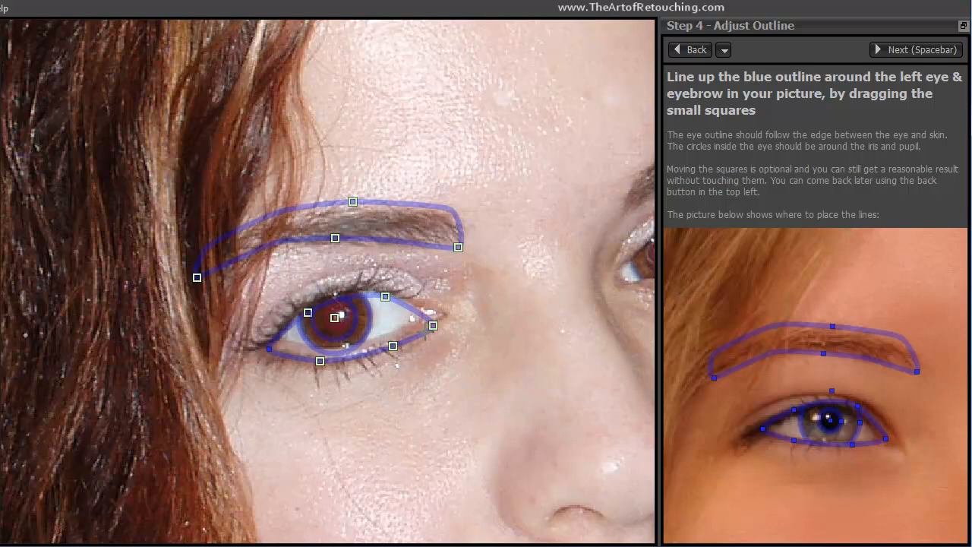
Fit the left eye and eyebrow outlines to the eye's corners and the brow's ends, and accept them.
{"action": "left_click_drag", "start_coordinate": [433, 325], "coordinate": [426, 315]}
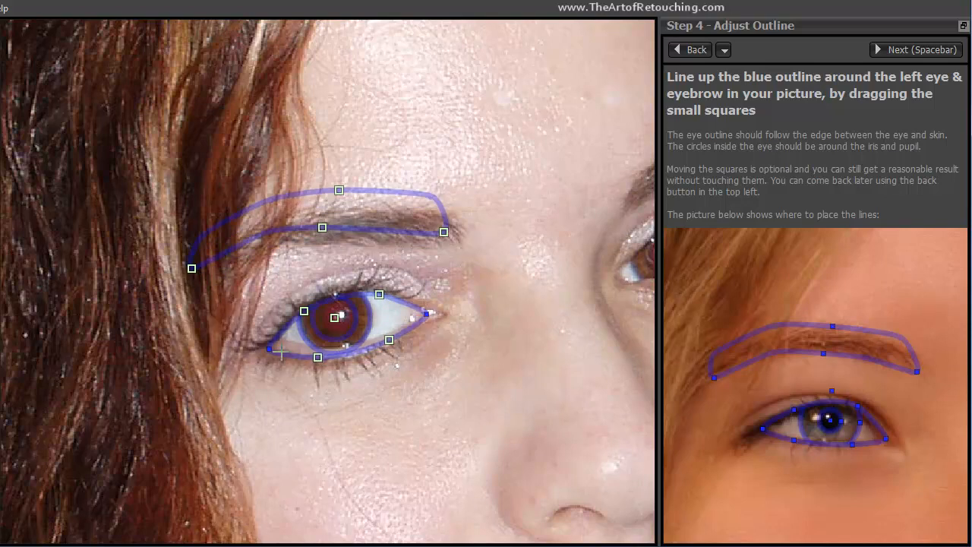
{"action": "left_click_drag", "start_coordinate": [269, 349], "coordinate": [275, 341]}
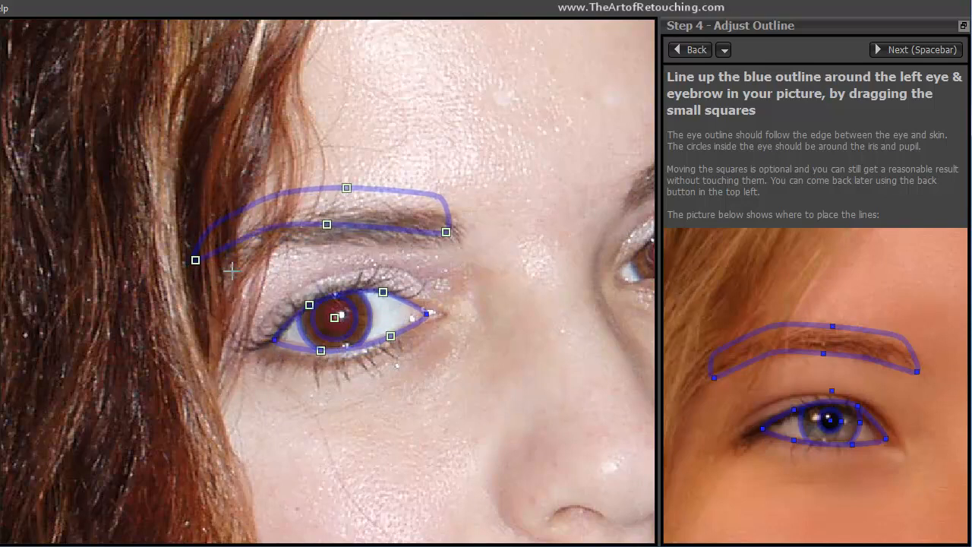
{"action": "left_click_drag", "start_coordinate": [196, 262], "coordinate": [216, 297]}
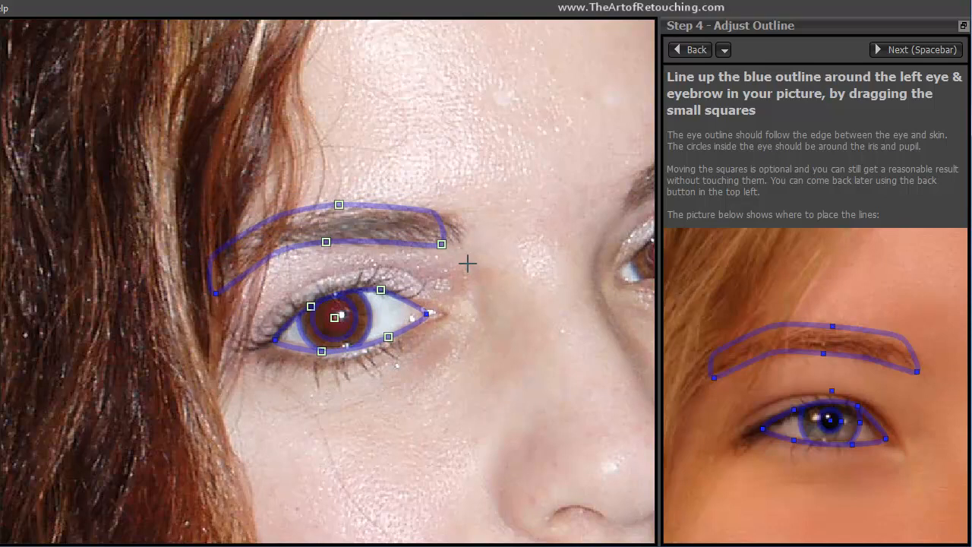
{"action": "left_click_drag", "start_coordinate": [442, 245], "coordinate": [466, 248]}
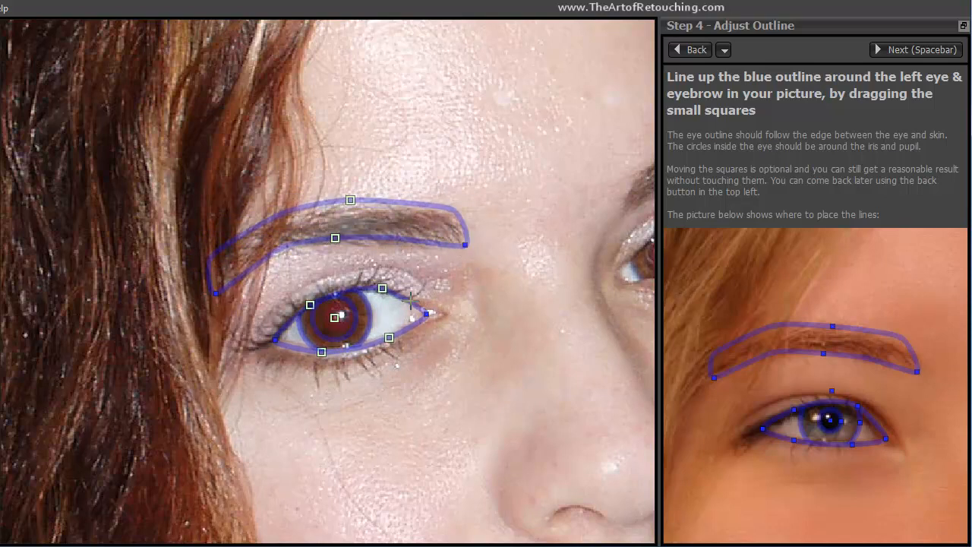
{"action": "key", "text": "space"}
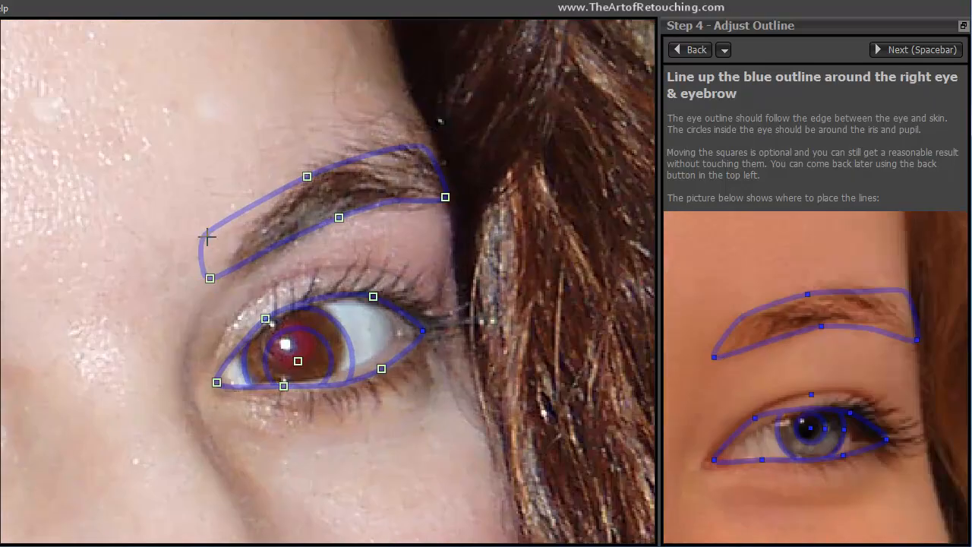
Fit the right eye and eyebrow outlines to the eye's corners and the brow's edges, and accept them.
{"action": "left_click_drag", "start_coordinate": [307, 176], "coordinate": [346, 179]}
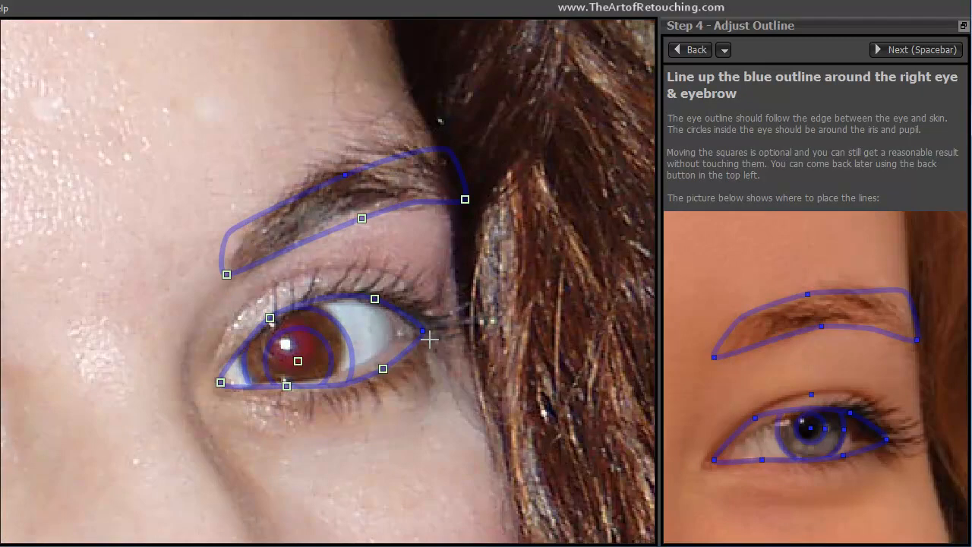
{"action": "left_click_drag", "start_coordinate": [423, 331], "coordinate": [412, 327]}
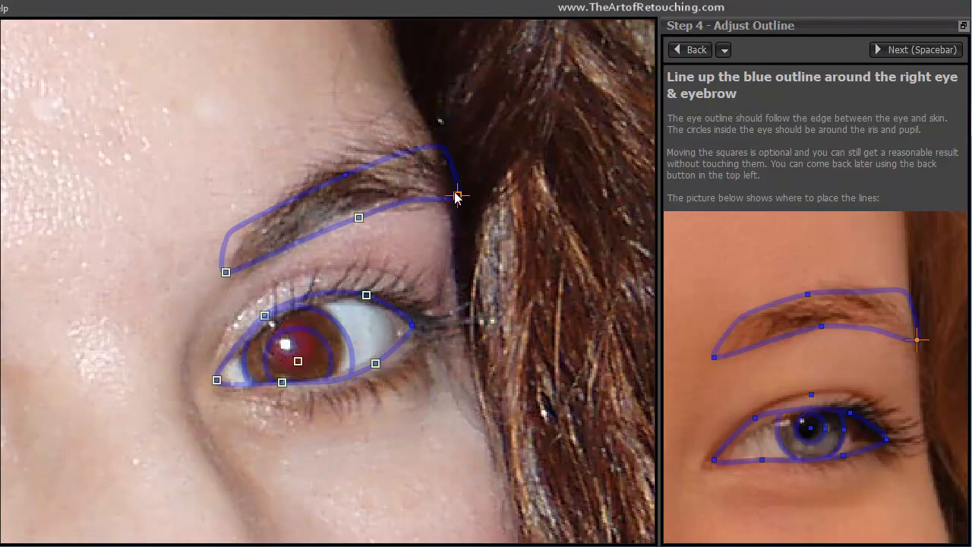
{"action": "left_click_drag", "start_coordinate": [458, 196], "coordinate": [429, 204]}
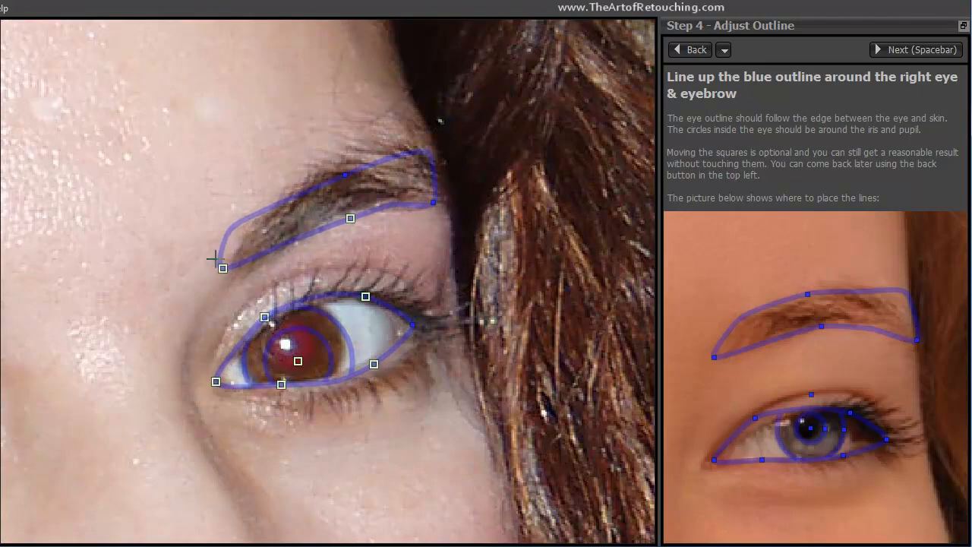
{"action": "left_click_drag", "start_coordinate": [224, 267], "coordinate": [231, 281]}
{"action": "left_click_drag", "start_coordinate": [352, 221], "coordinate": [347, 215]}
{"action": "left_click_drag", "start_coordinate": [218, 386], "coordinate": [222, 379]}
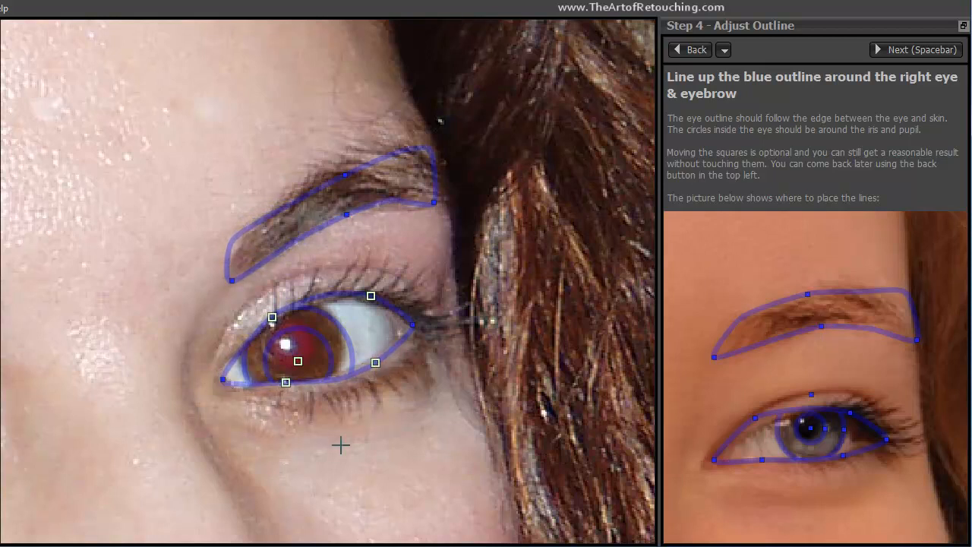
{"action": "key", "text": "space"}
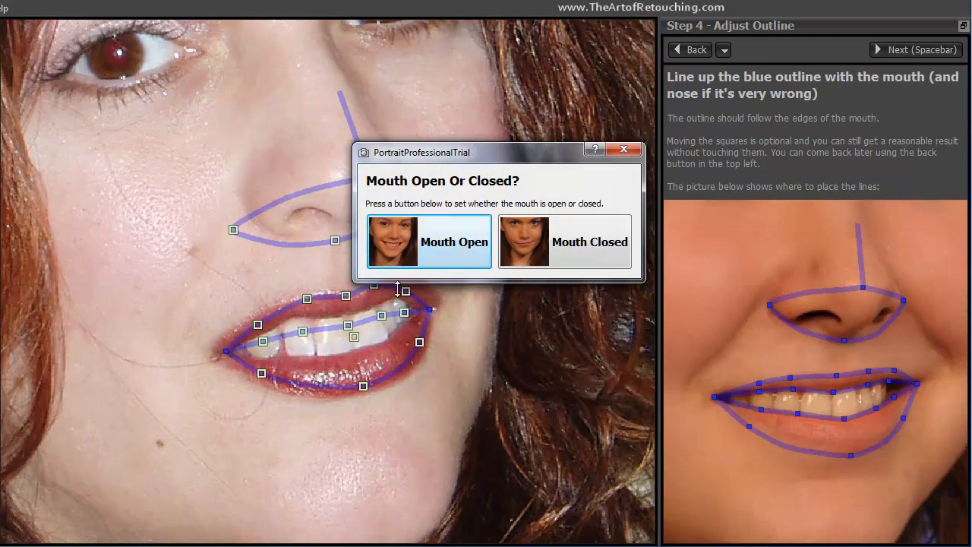
Set the mouth as open, fit the outlines to the lips, teeth and nose, and accept them.
{"action": "left_click", "coordinate": [441, 243]}
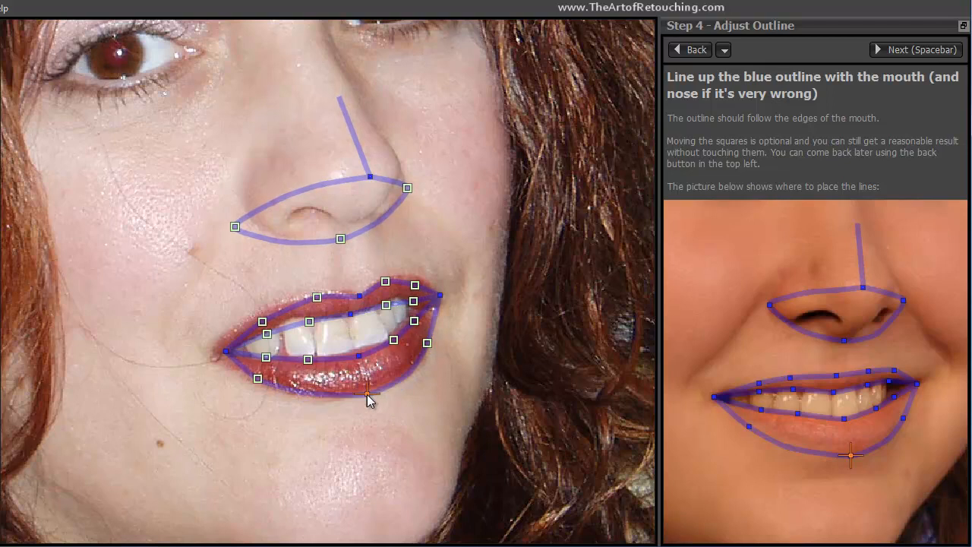
{"action": "left_click_drag", "start_coordinate": [232, 352], "coordinate": [208, 351]}
{"action": "left_click_drag", "start_coordinate": [230, 225], "coordinate": [239, 202]}
{"action": "left_click_drag", "start_coordinate": [410, 181], "coordinate": [374, 131]}
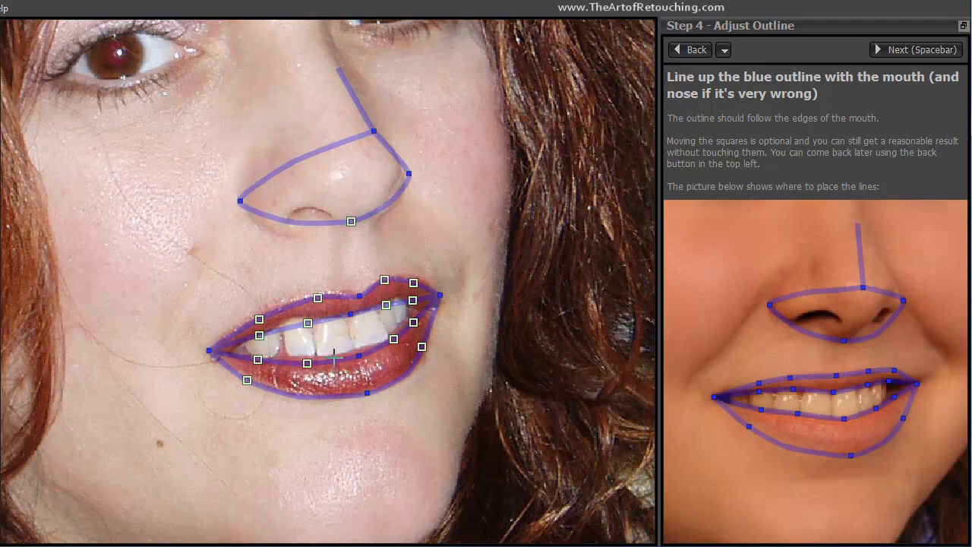
{"action": "left_click_drag", "start_coordinate": [307, 363], "coordinate": [307, 358]}
{"action": "key", "text": "space"}
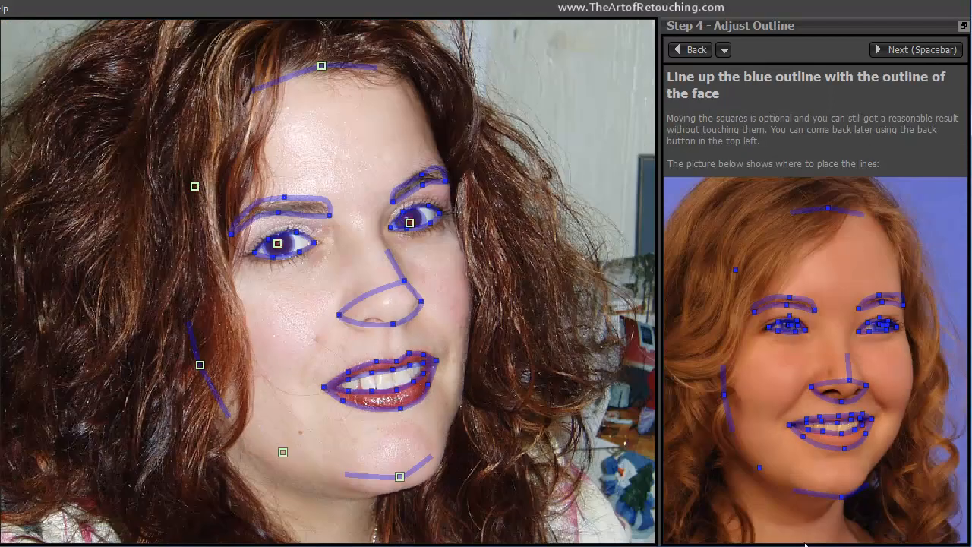
Align the face outline with the chin and hairline, and proceed to enhancing the photo.
{"action": "left_click_drag", "start_coordinate": [392, 459], "coordinate": [394, 469]}
{"action": "left_click_drag", "start_coordinate": [327, 106], "coordinate": [327, 102]}
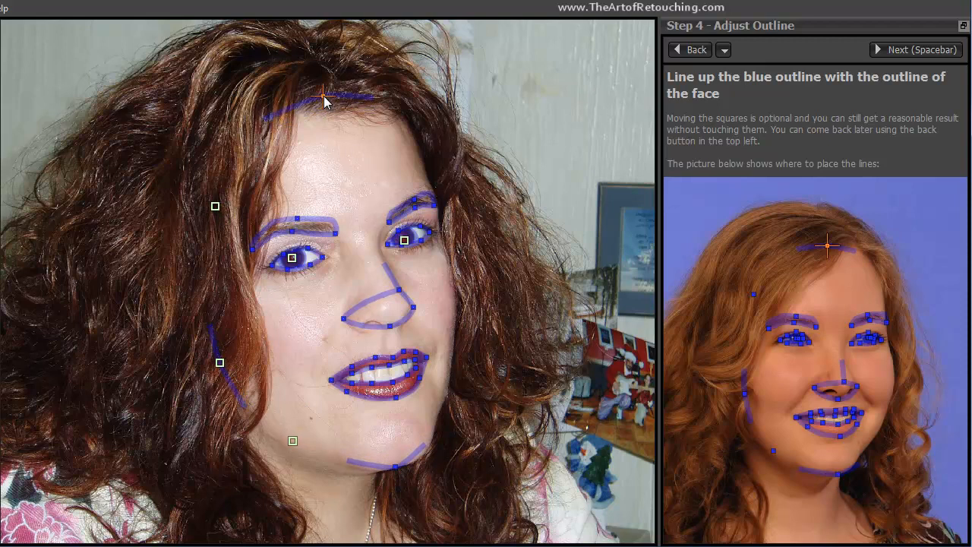
{"action": "key", "text": "space"}
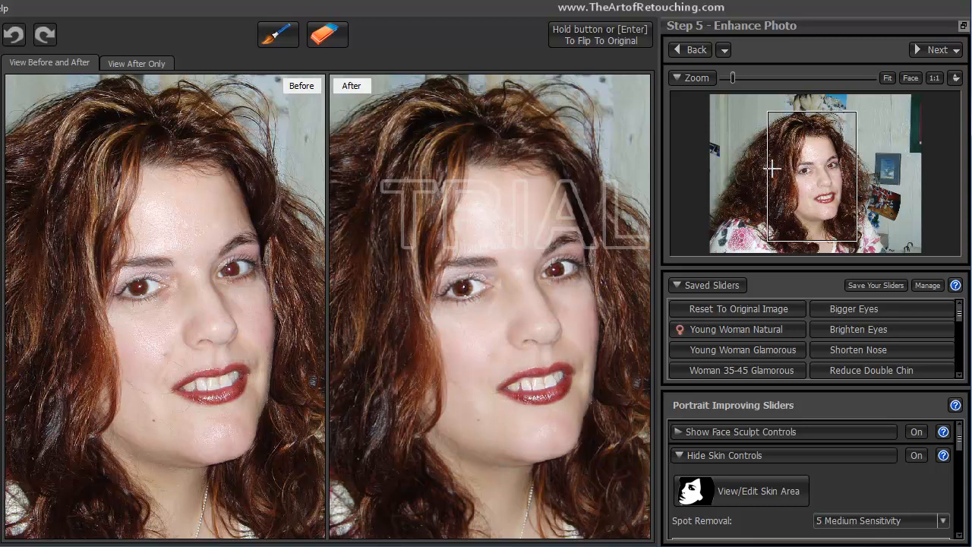
Collapse the zoom preview and the saved sliders, leaving the skin controls expanded.
{"action": "left_click", "coordinate": [677, 77]}
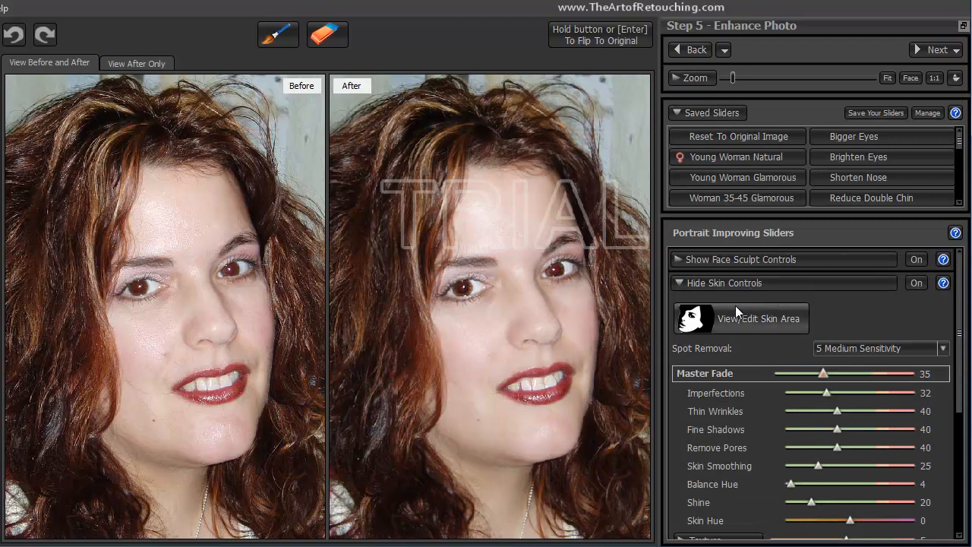
{"action": "left_click", "coordinate": [679, 282]}
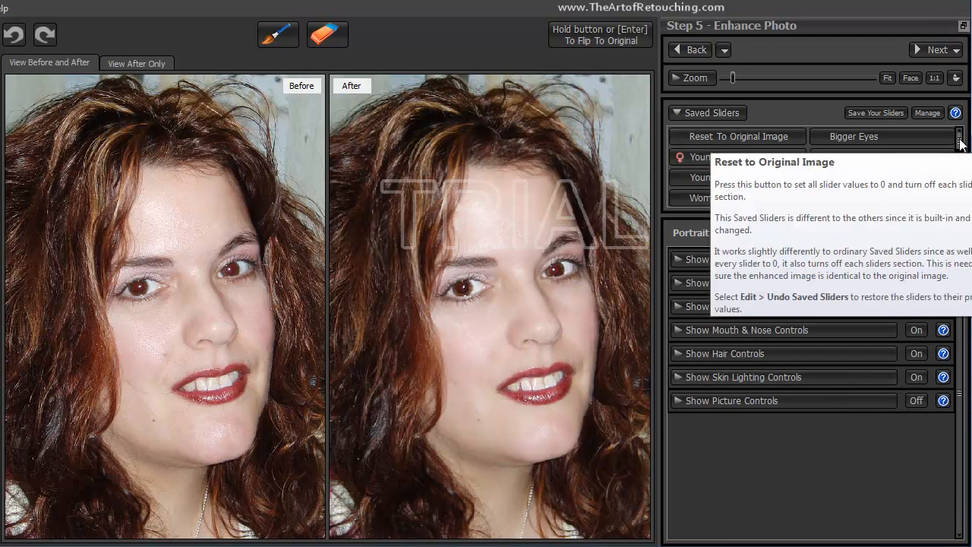
{"action": "left_click", "coordinate": [676, 113]}
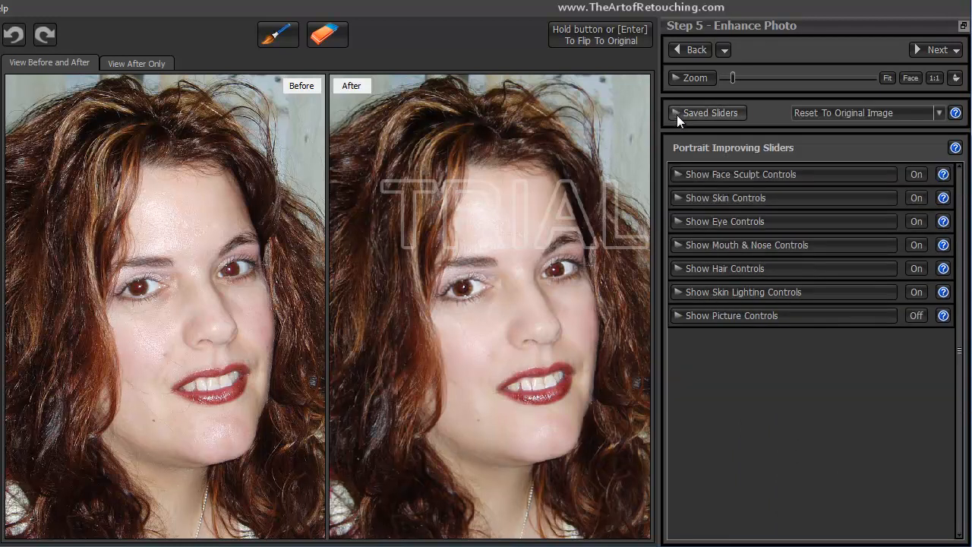
{"action": "left_click", "coordinate": [708, 196]}
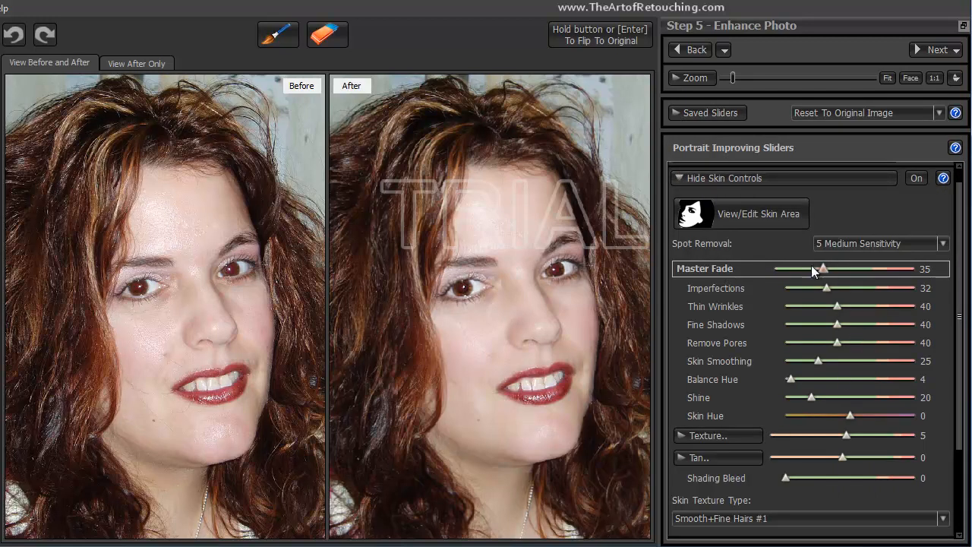
Try weaker skin retouching on a close-up of the face, with Master Fade 16, Remove Pores 4 and finally Master Fade 0.
{"action": "left_click_drag", "start_coordinate": [826, 272], "coordinate": [797, 272]}
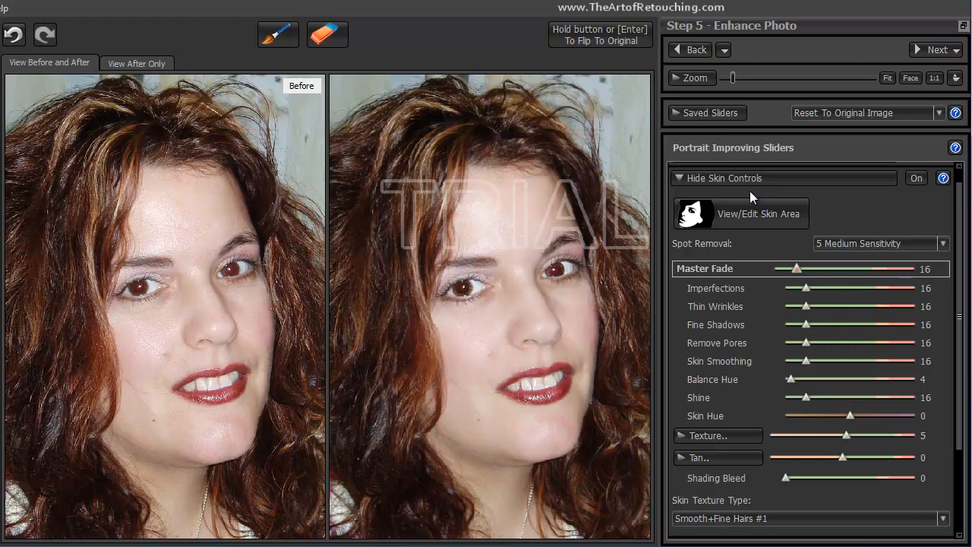
{"action": "left_click_drag", "start_coordinate": [805, 343], "coordinate": [790, 342]}
{"action": "left_click_drag", "start_coordinate": [730, 77], "coordinate": [773, 78]}
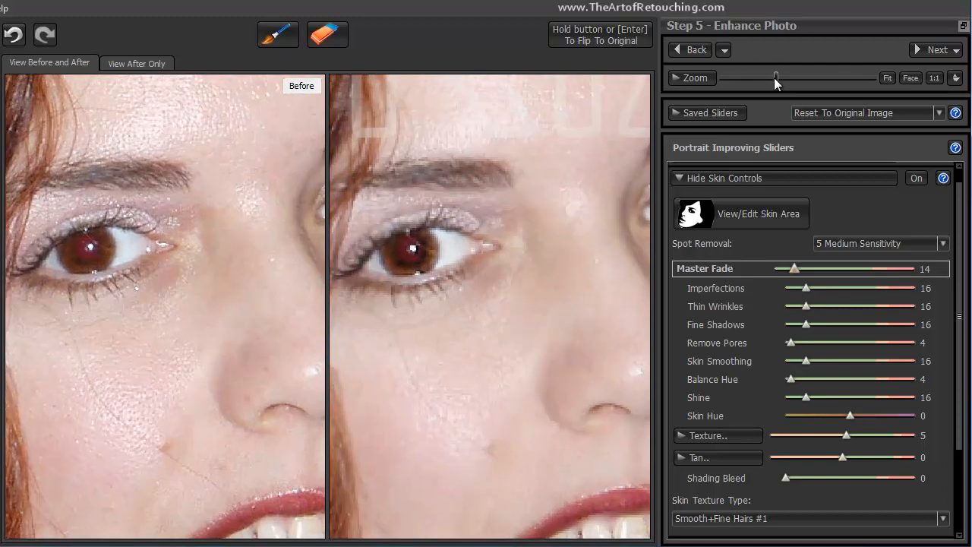
{"action": "left_click_drag", "start_coordinate": [795, 269], "coordinate": [773, 269]}
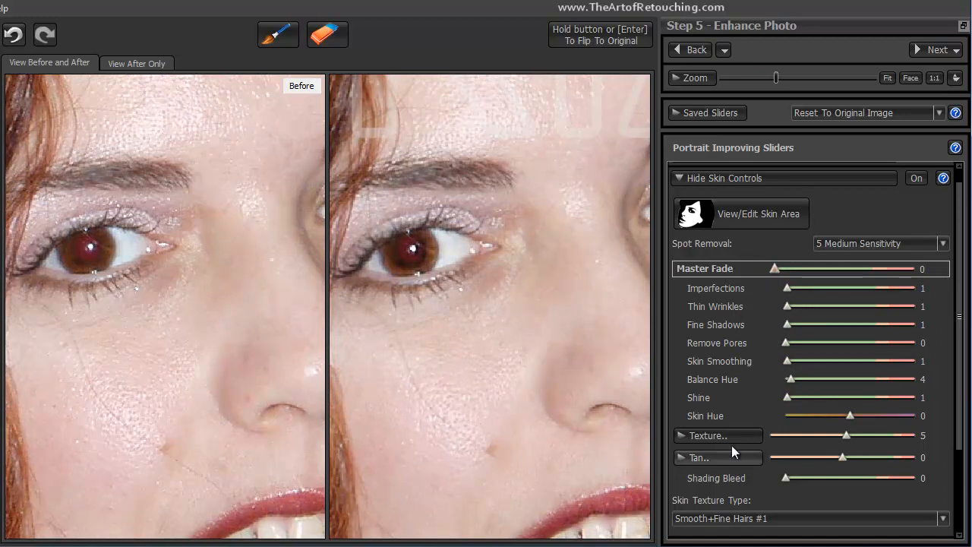
Raise the skin Master Fade to 74, adjust Imperfections to 2, Thin Wrinkles to 15, Skin Smoothing to 24 and Shine to 0, and collapse the controls.
{"action": "left_click_drag", "start_coordinate": [775, 268], "coordinate": [879, 278]}
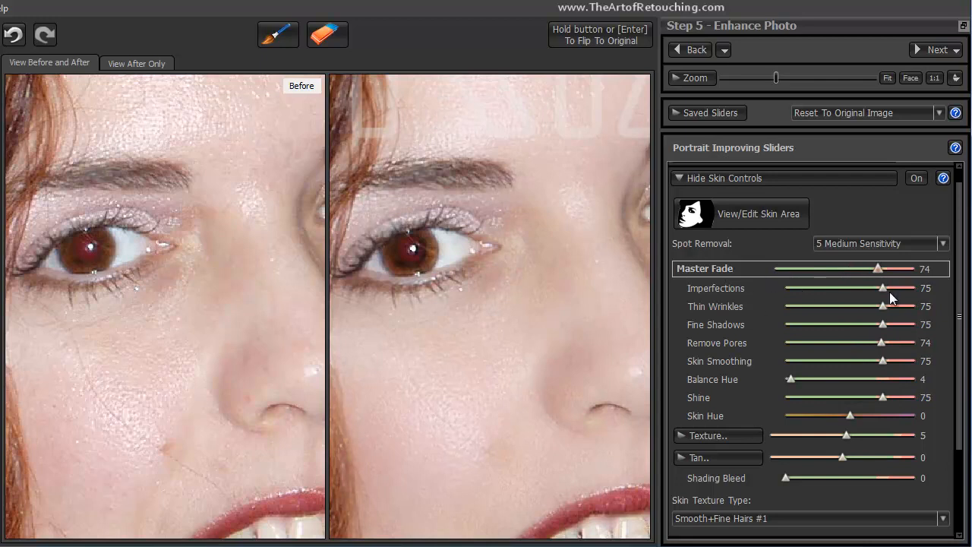
{"action": "left_click_drag", "start_coordinate": [886, 292], "coordinate": [788, 289]}
{"action": "left_click_drag", "start_coordinate": [881, 307], "coordinate": [805, 306]}
{"action": "left_click_drag", "start_coordinate": [882, 361], "coordinate": [816, 362]}
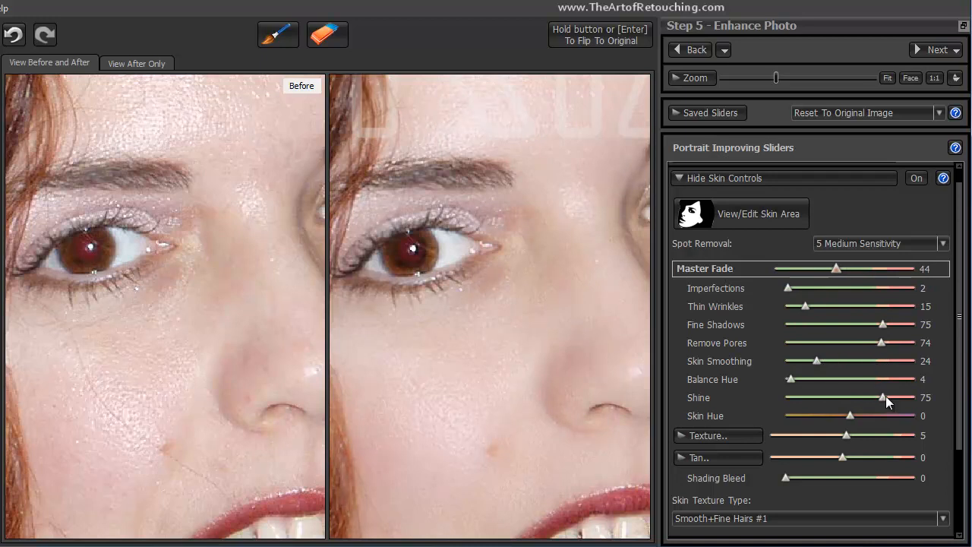
{"action": "left_click_drag", "start_coordinate": [885, 399], "coordinate": [736, 402]}
{"action": "left_click", "coordinate": [680, 436]}
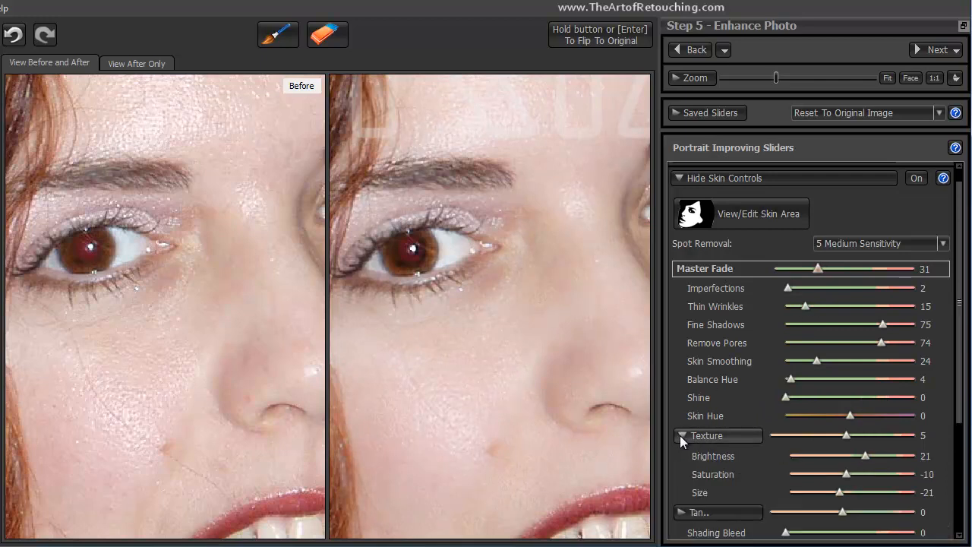
{"action": "left_click", "coordinate": [678, 178]}
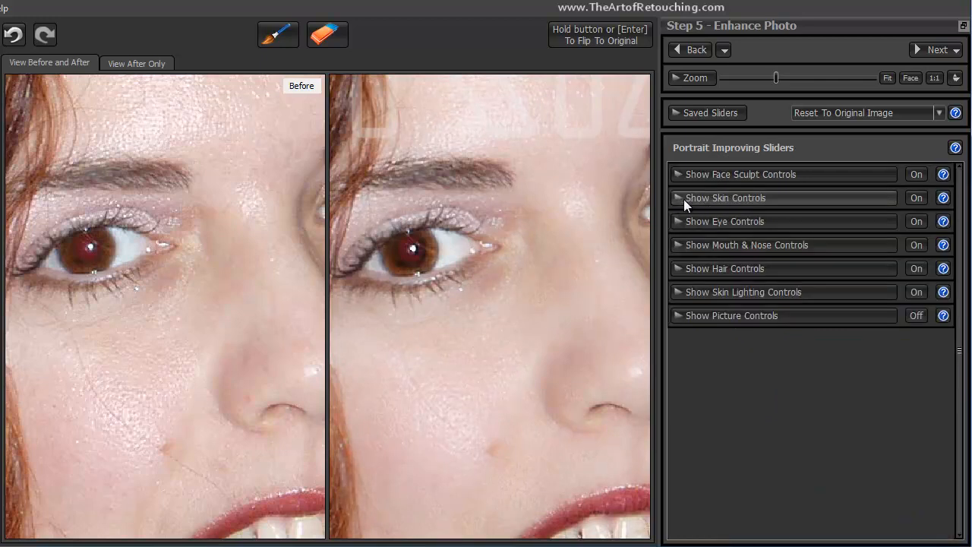
Expand the skin controls with their Texture and Tan sub-sliders, and set the Skin Texture Type to Smooth+Fine Hairs #2.
{"action": "left_click", "coordinate": [688, 197]}
{"action": "left_click", "coordinate": [680, 428]}
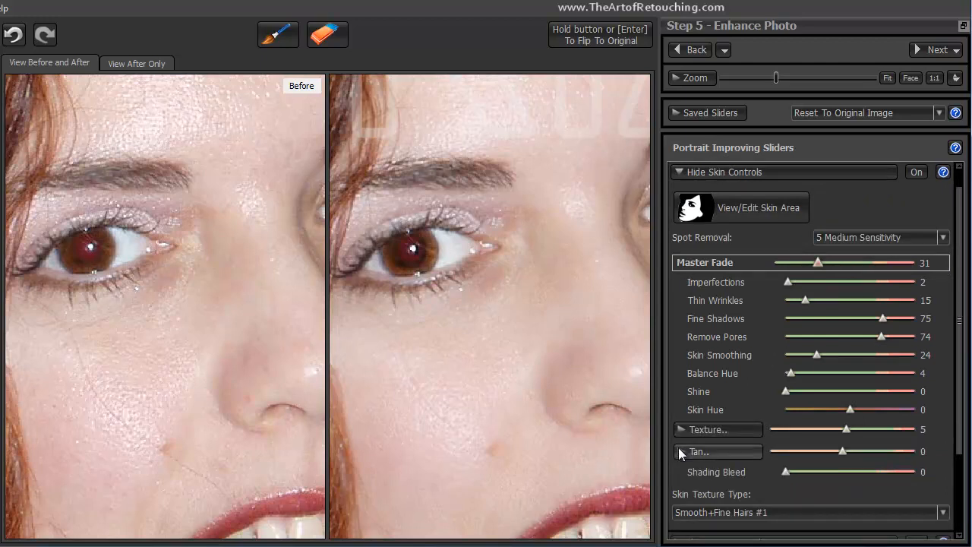
{"action": "left_click", "coordinate": [680, 427]}
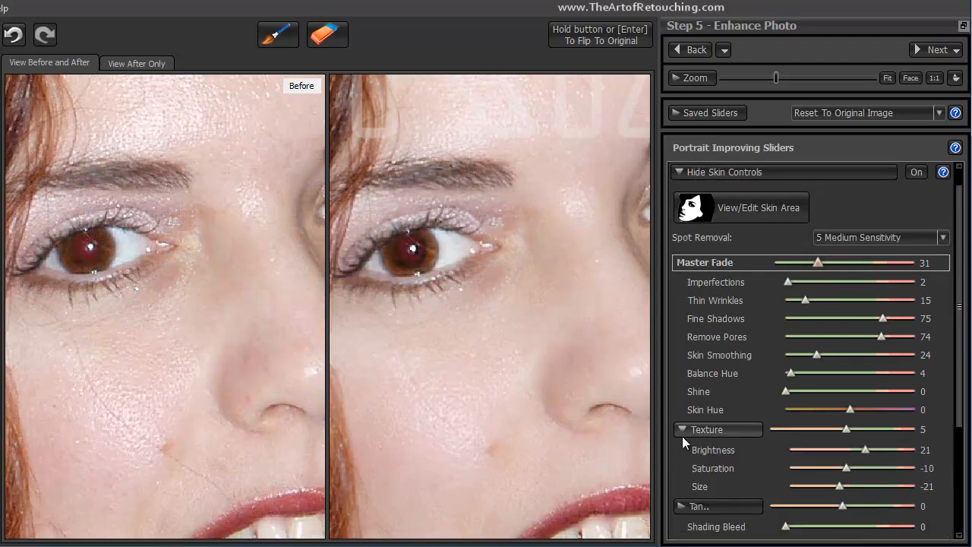
{"action": "left_click", "coordinate": [678, 506]}
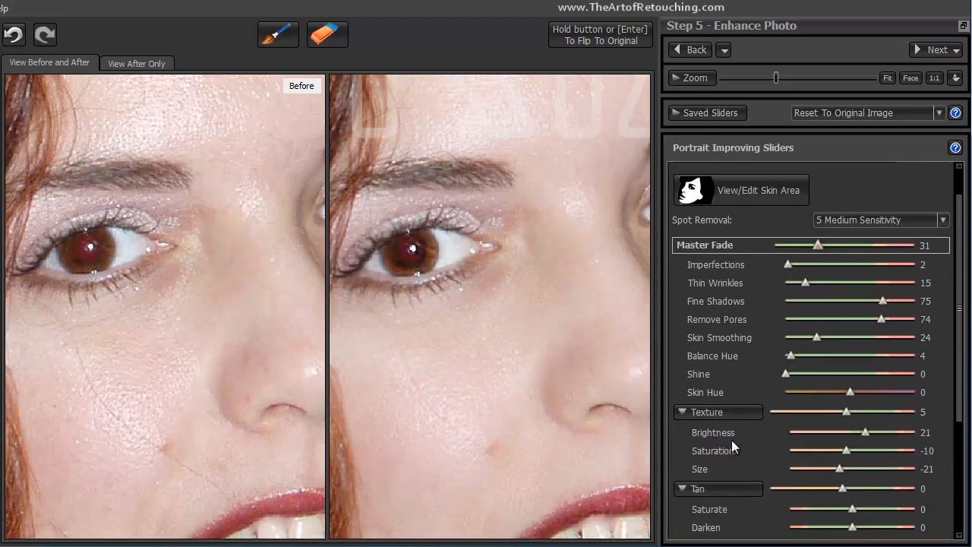
{"action": "scroll", "coordinate": [707, 390], "scroll_direction": "down", "scroll_amount": 5}
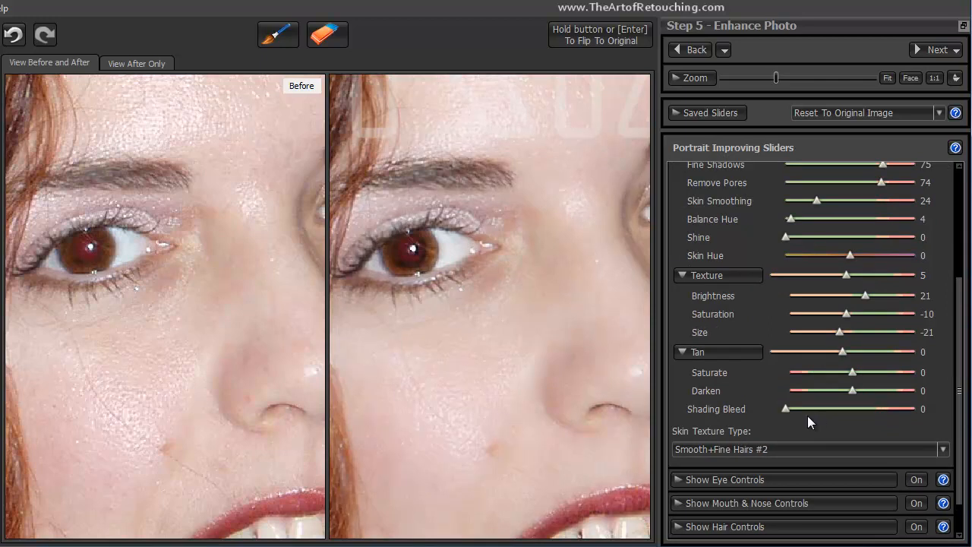
Set the tan Saturate to -32, Shading Bleed to 0 and the texture Saturation to 6, and collapse the skin controls.
{"action": "left_click_drag", "start_coordinate": [852, 372], "coordinate": [937, 381]}
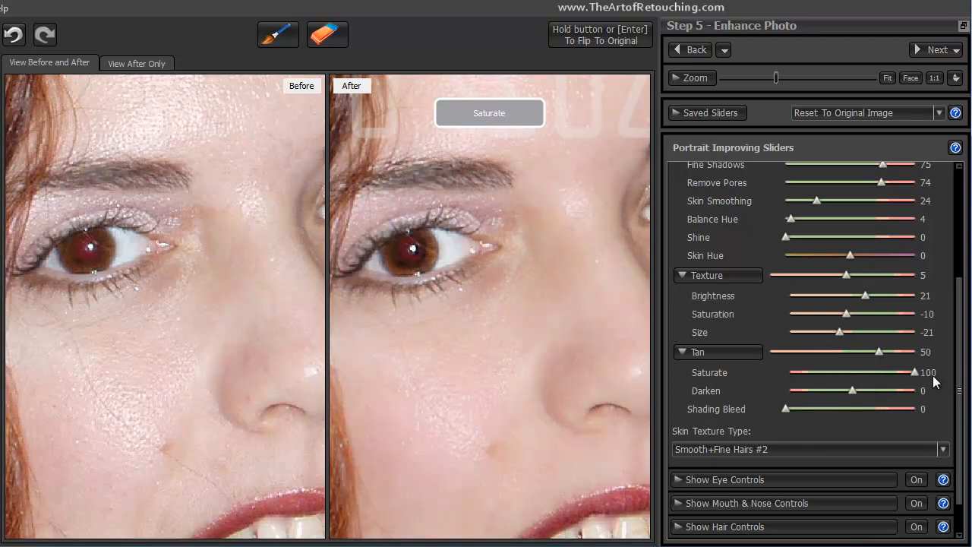
{"action": "left_click", "coordinate": [832, 372]}
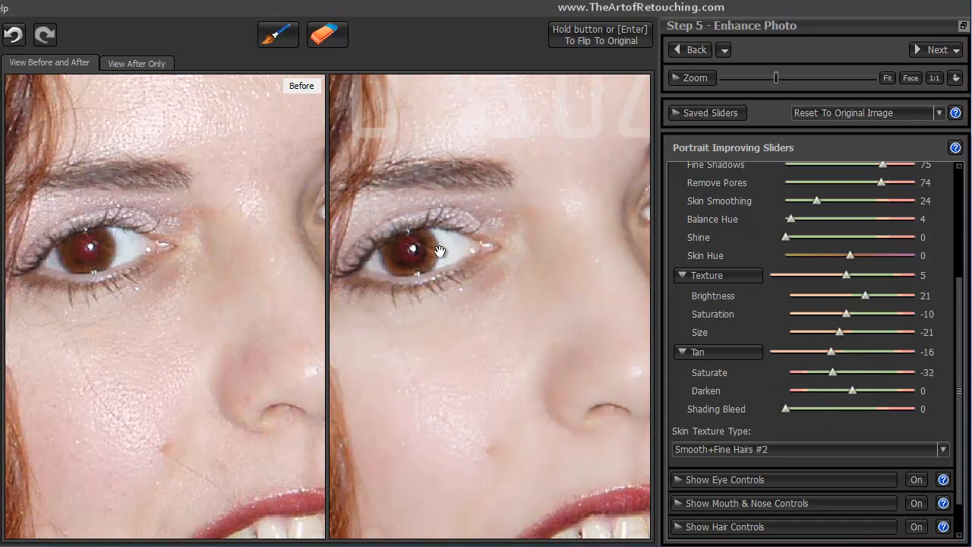
{"action": "left_click_drag", "start_coordinate": [561, 451], "coordinate": [524, 357]}
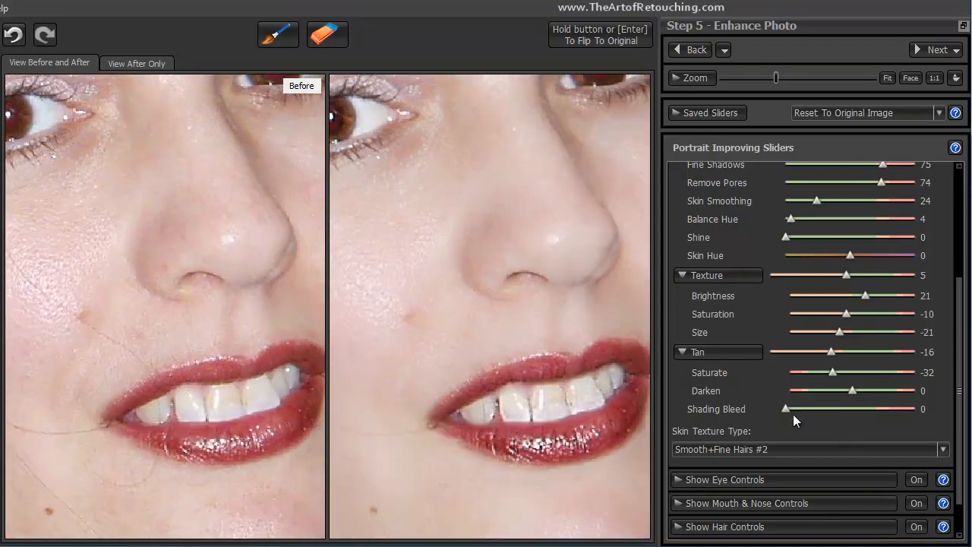
{"action": "mouse_move", "coordinate": [786, 408]}
{"action": "left_mouse_down"}
{"action": "mouse_move", "coordinate": [889, 409]}
{"action": "mouse_move", "coordinate": [766, 410]}
{"action": "left_mouse_up"}
{"action": "left_click", "coordinate": [905, 313]}
{"action": "left_click_drag", "start_coordinate": [773, 78], "coordinate": [760, 80]}
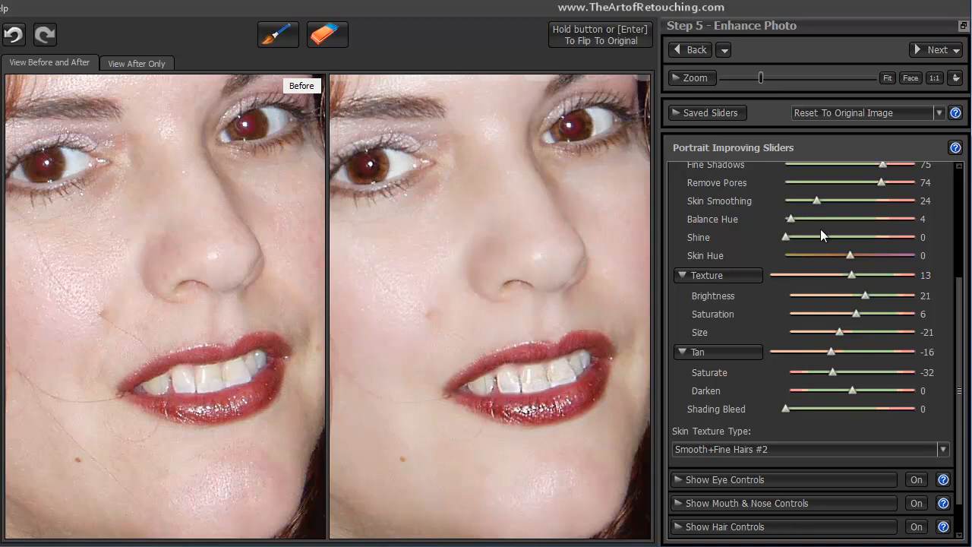
{"action": "scroll", "coordinate": [745, 228], "scroll_direction": "up", "scroll_amount": 5}
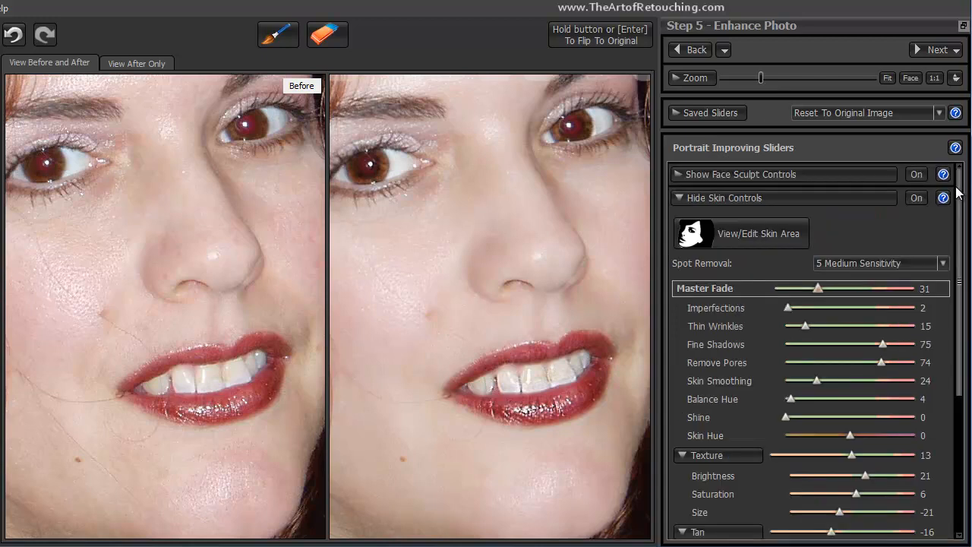
{"action": "left_click", "coordinate": [680, 198]}
Expand the eye controls, enable Red Eye Removal and add the "two dots" reflection to the eyes.
{"action": "left_click", "coordinate": [677, 223]}
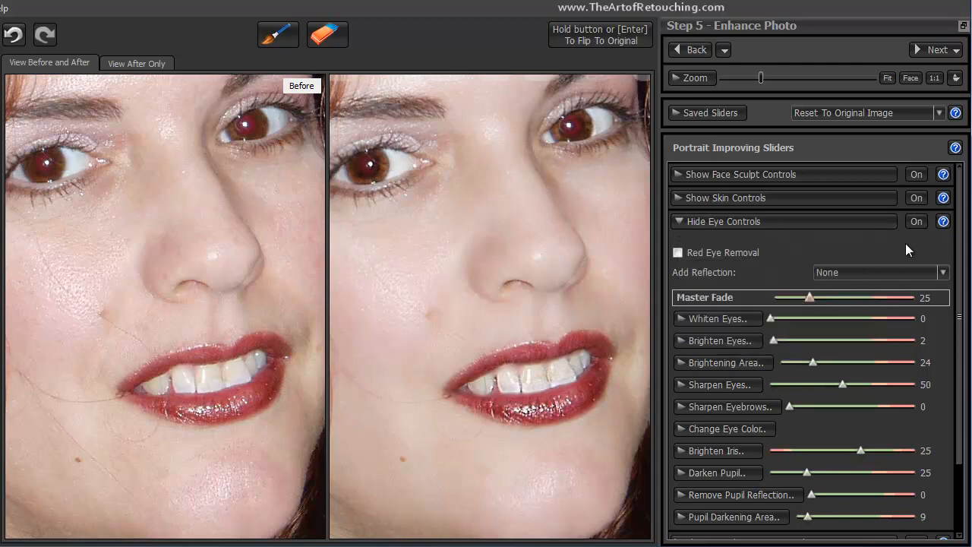
{"action": "left_click", "coordinate": [678, 253]}
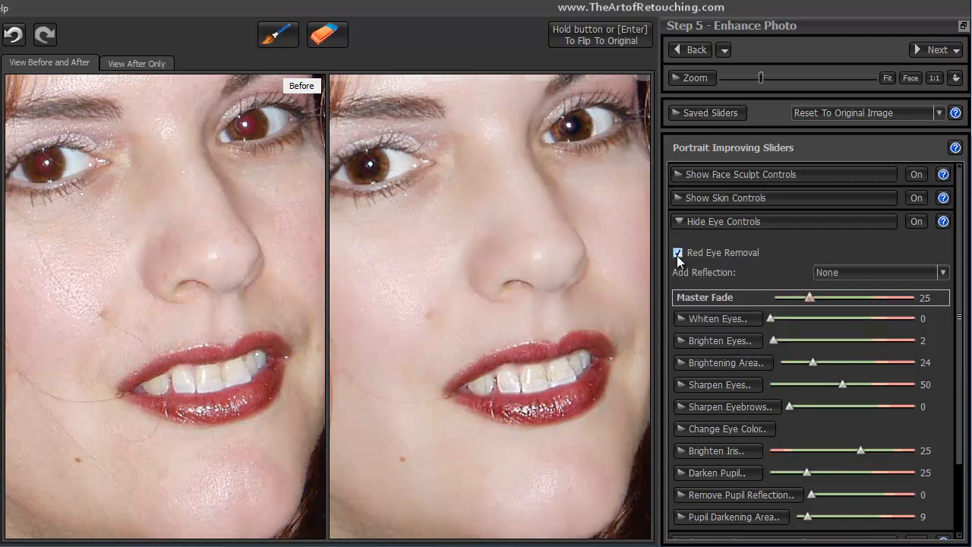
{"action": "left_click", "coordinate": [942, 272]}
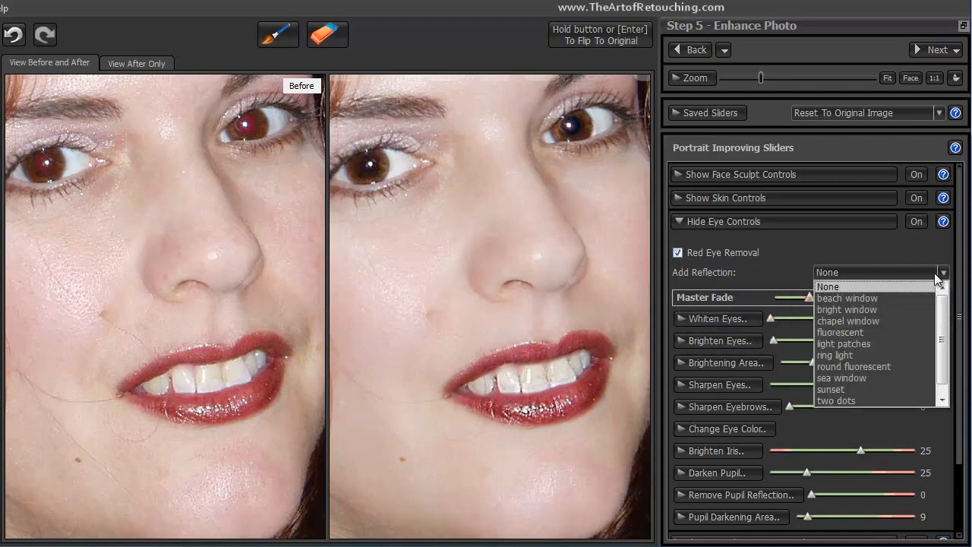
{"action": "left_click", "coordinate": [840, 400]}
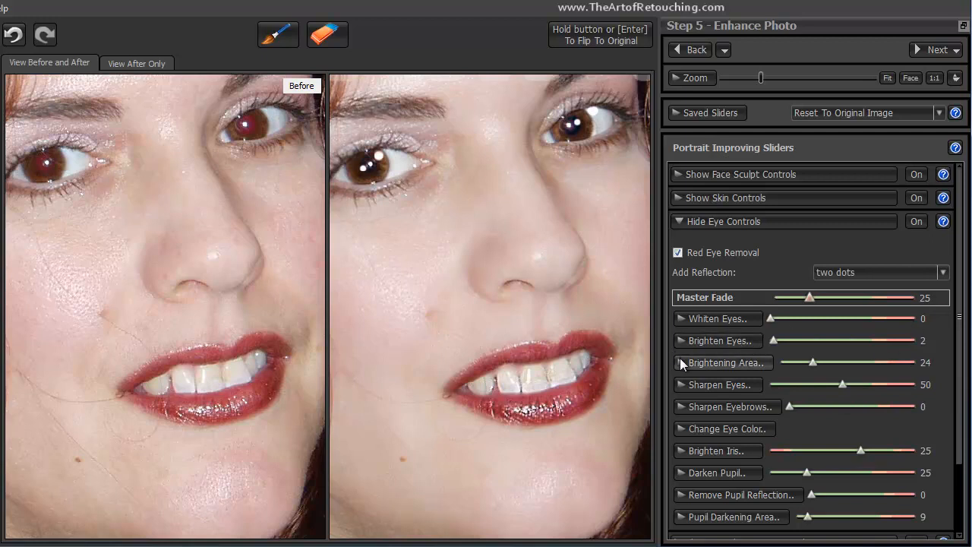
Set the right eye's whitening to 0 and the left eye's brightening to 0, collapsing both groups of sub-sliders.
{"action": "left_click", "coordinate": [680, 320]}
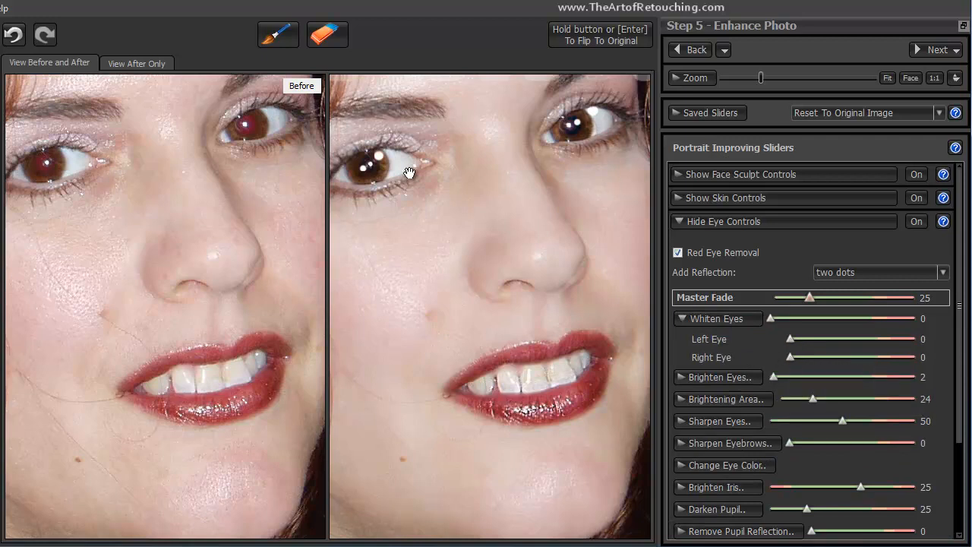
{"action": "left_click_drag", "start_coordinate": [790, 358], "coordinate": [749, 323]}
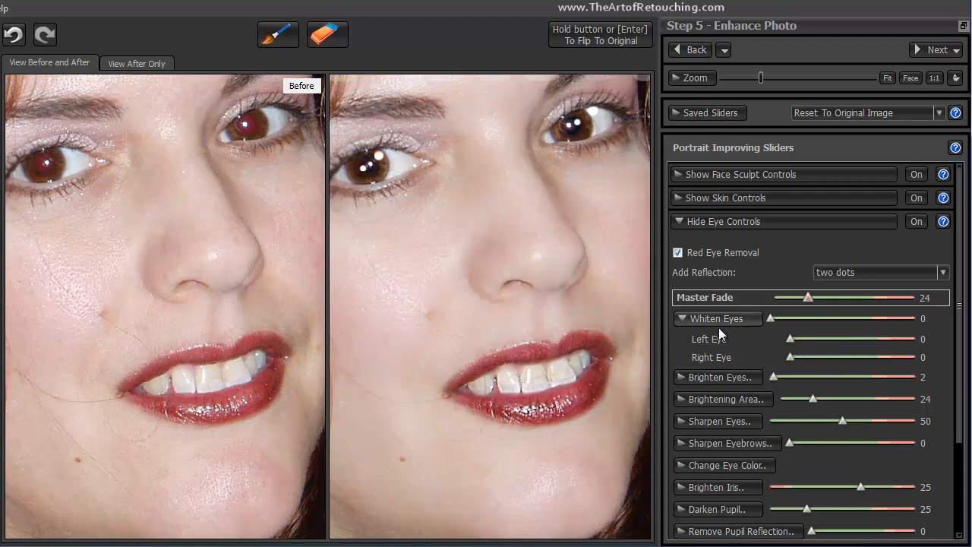
{"action": "left_click", "coordinate": [682, 318]}
{"action": "left_click", "coordinate": [678, 341]}
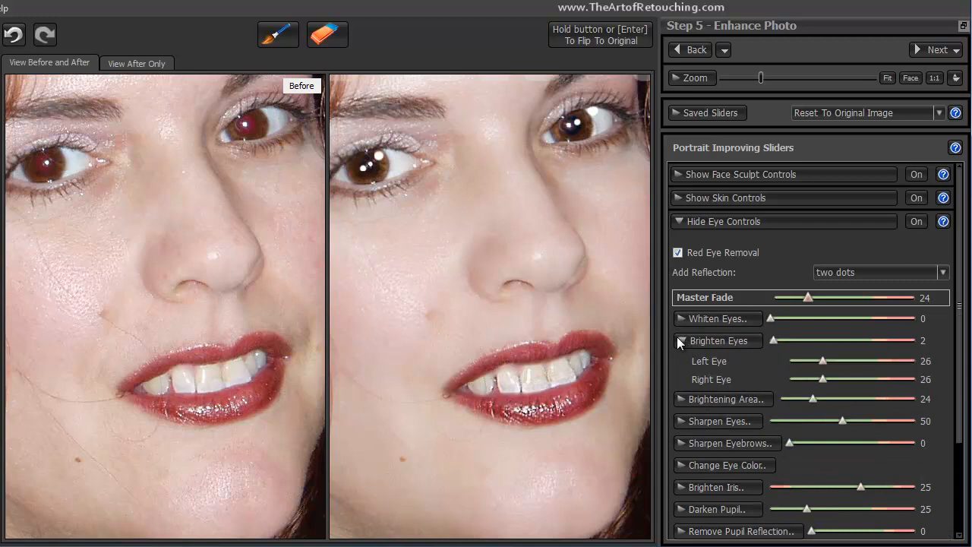
{"action": "left_click_drag", "start_coordinate": [823, 362], "coordinate": [915, 361]}
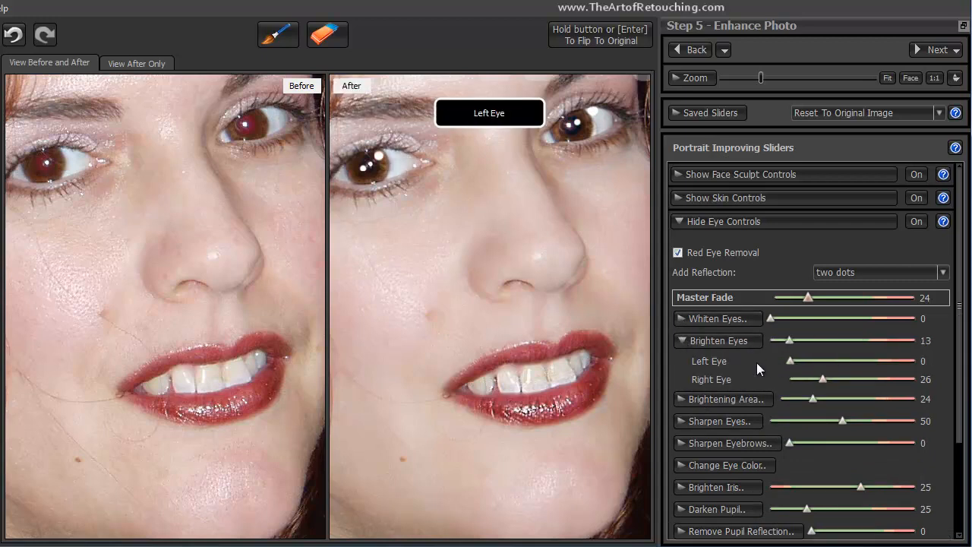
{"action": "left_click", "coordinate": [682, 340]}
Change the eye color with Amount of Change 100 and the left eye's Color 100, and collapse the Color sub-sliders.
{"action": "left_click", "coordinate": [677, 428]}
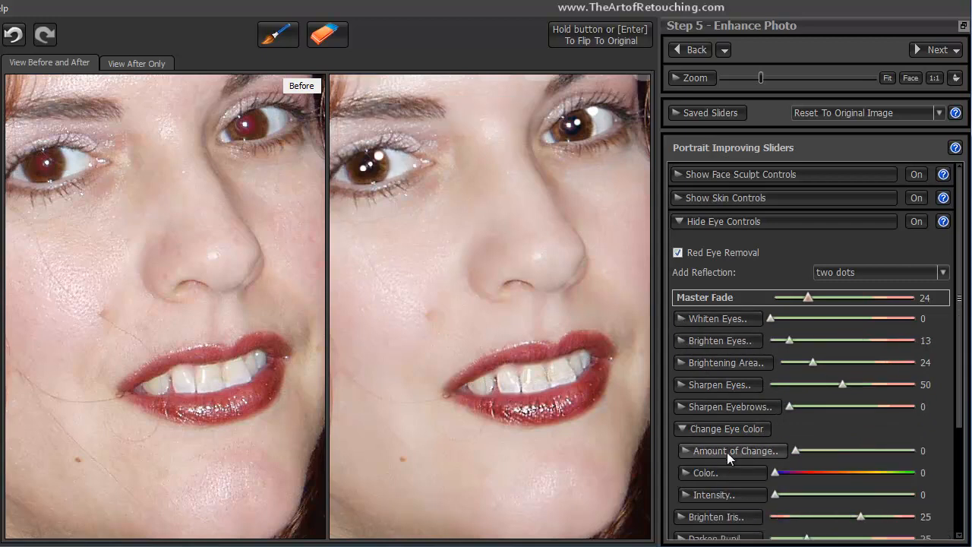
{"action": "left_click", "coordinate": [683, 472]}
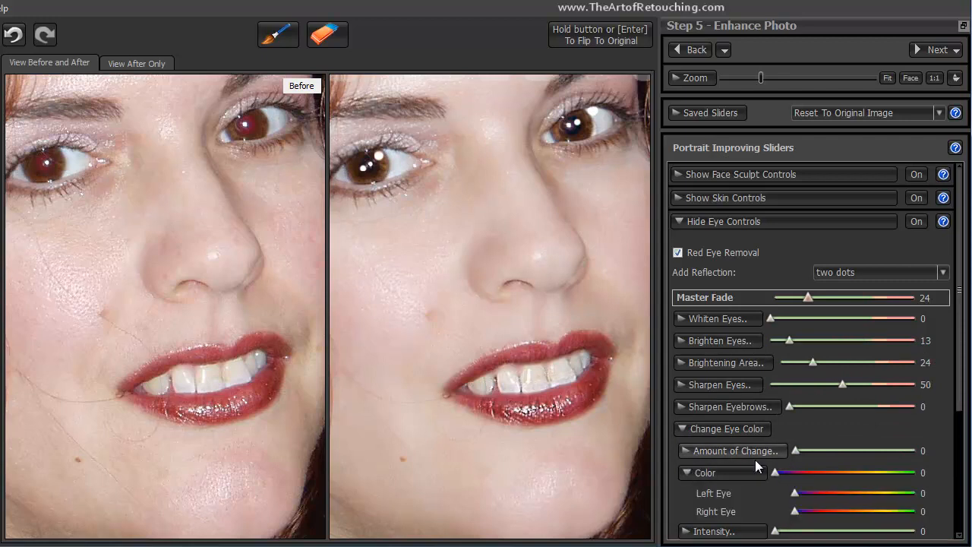
{"action": "left_click_drag", "start_coordinate": [795, 448], "coordinate": [919, 448]}
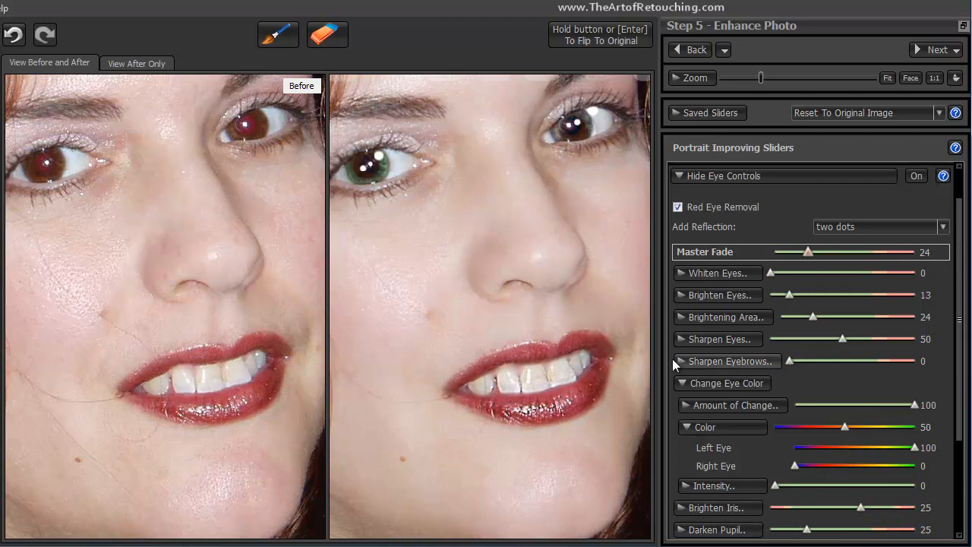
{"action": "left_click", "coordinate": [689, 427]}
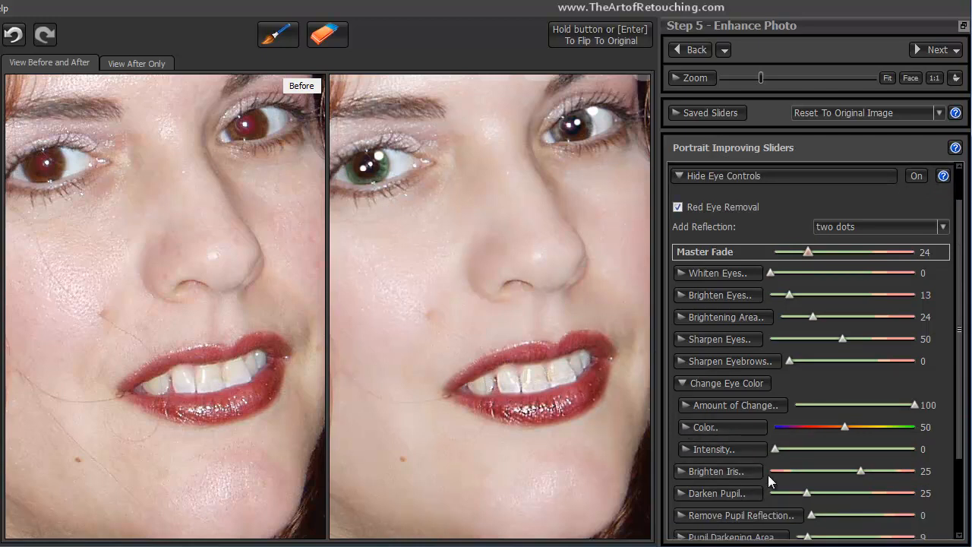
Set Sharpen Eyebrows to 22 and collapse the eye controls.
{"action": "scroll", "coordinate": [766, 471], "scroll_direction": "down", "scroll_amount": 3}
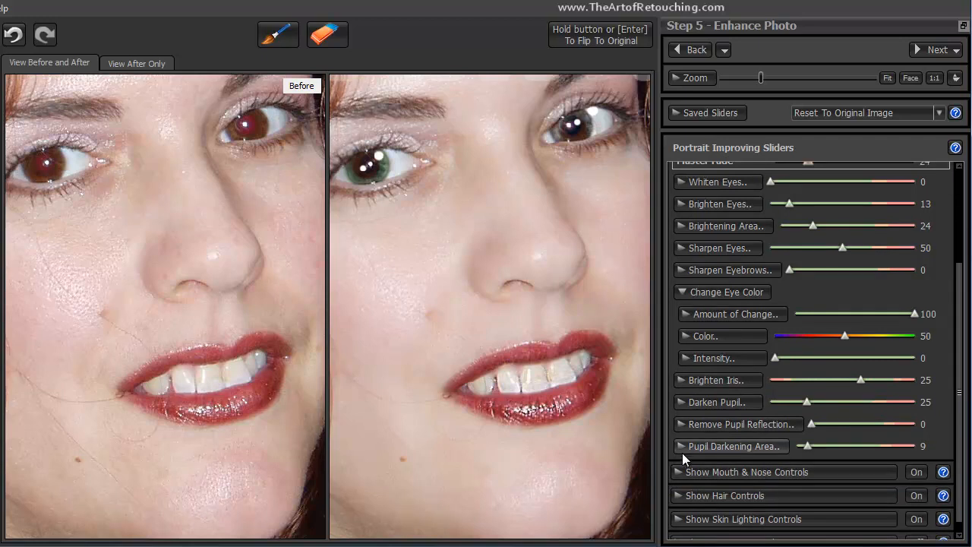
{"action": "scroll", "coordinate": [914, 283], "scroll_direction": "up", "scroll_amount": 4}
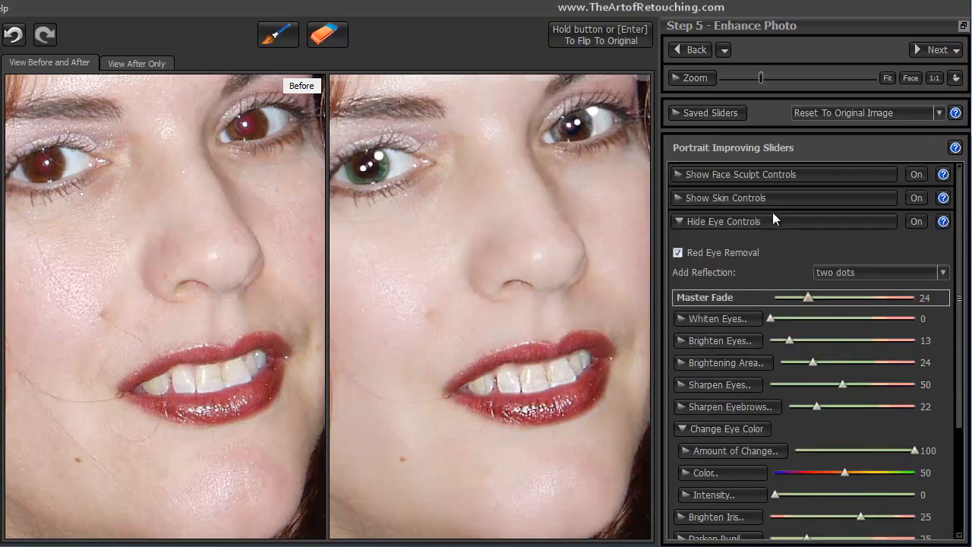
{"action": "left_click", "coordinate": [679, 221]}
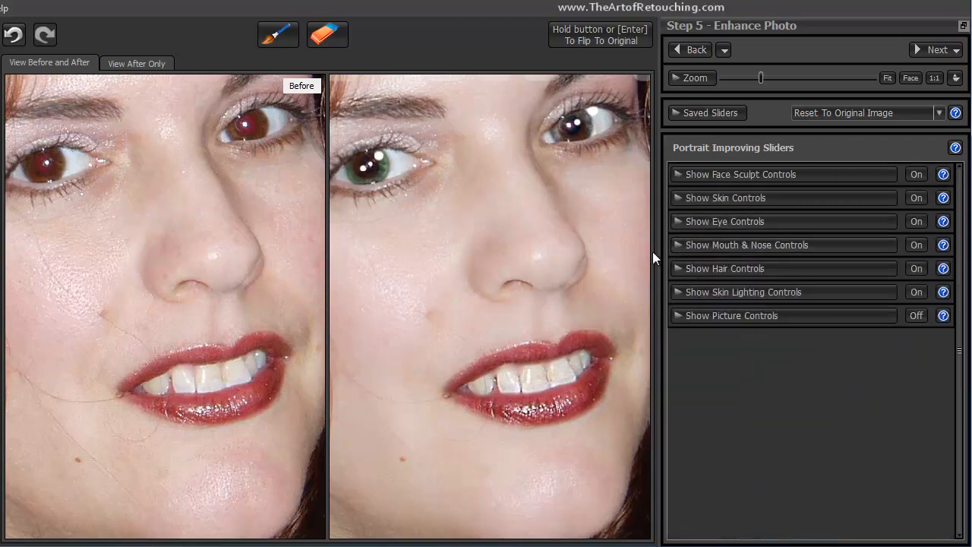
Expand the mouth and nose controls and set Whiten Teeth to 0, Whiten Area to 0 and Lip Saturation to 100.
{"action": "left_click", "coordinate": [673, 245]}
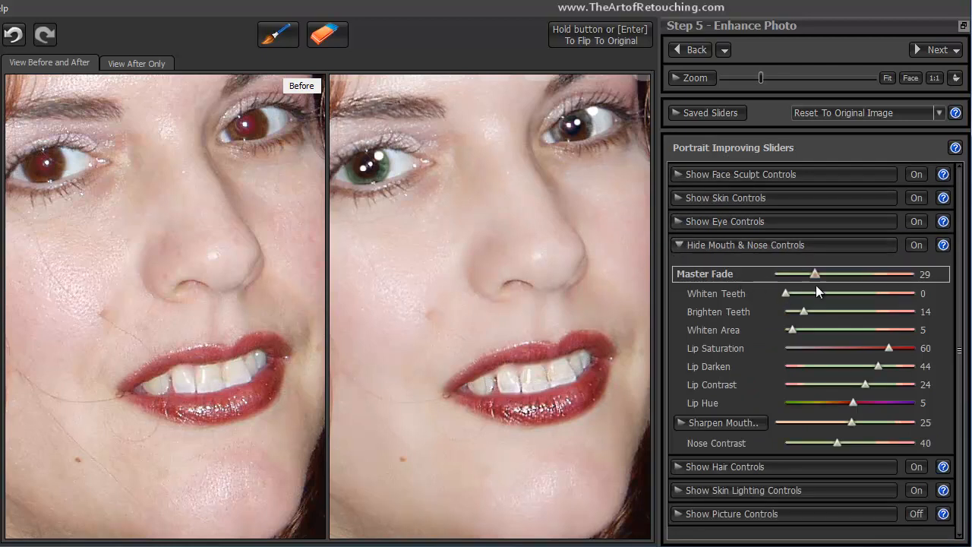
{"action": "left_click_drag", "start_coordinate": [790, 289], "coordinate": [697, 291]}
{"action": "left_click_drag", "start_coordinate": [788, 334], "coordinate": [735, 327]}
{"action": "left_click_drag", "start_coordinate": [888, 348], "coordinate": [915, 347]}
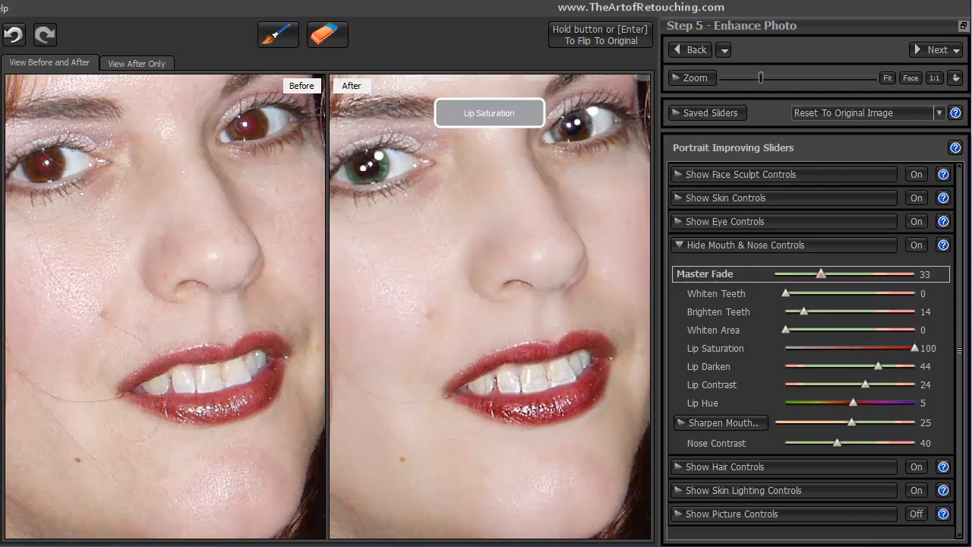
Set Lip Contrast to 98 and Lip Hue to -81, and collapse the mouth and nose controls.
{"action": "left_click_drag", "start_coordinate": [867, 381], "coordinate": [914, 382]}
{"action": "left_click", "coordinate": [860, 402]}
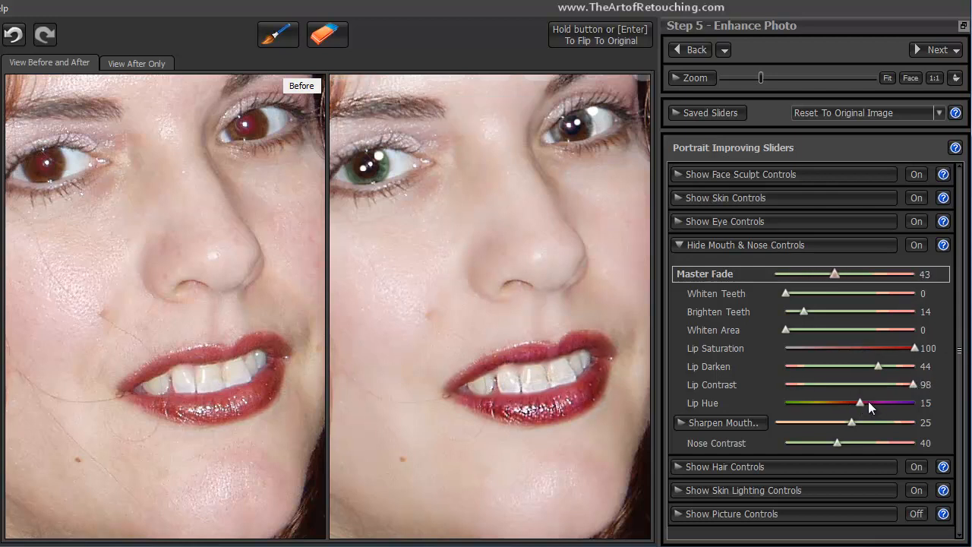
{"action": "left_click_drag", "start_coordinate": [852, 407], "coordinate": [799, 409]}
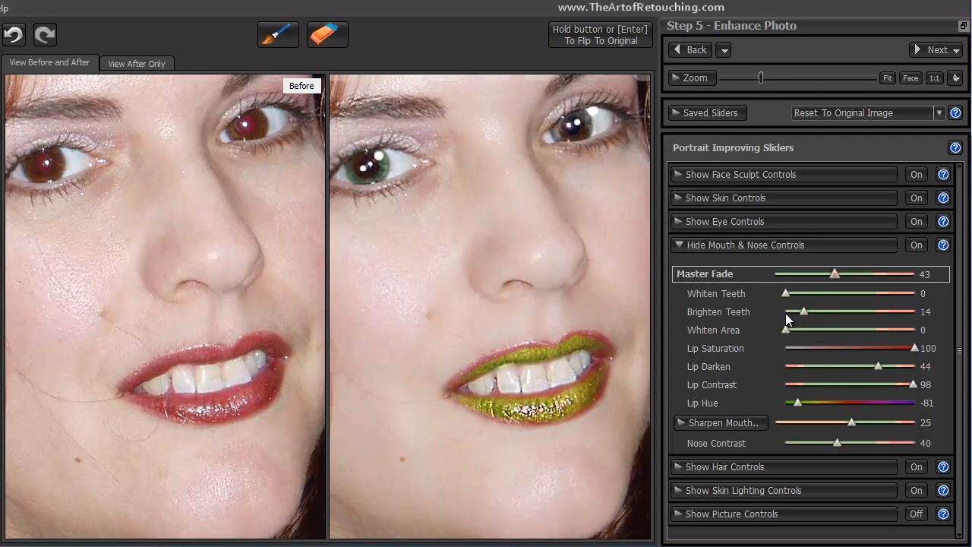
{"action": "left_click", "coordinate": [675, 244]}
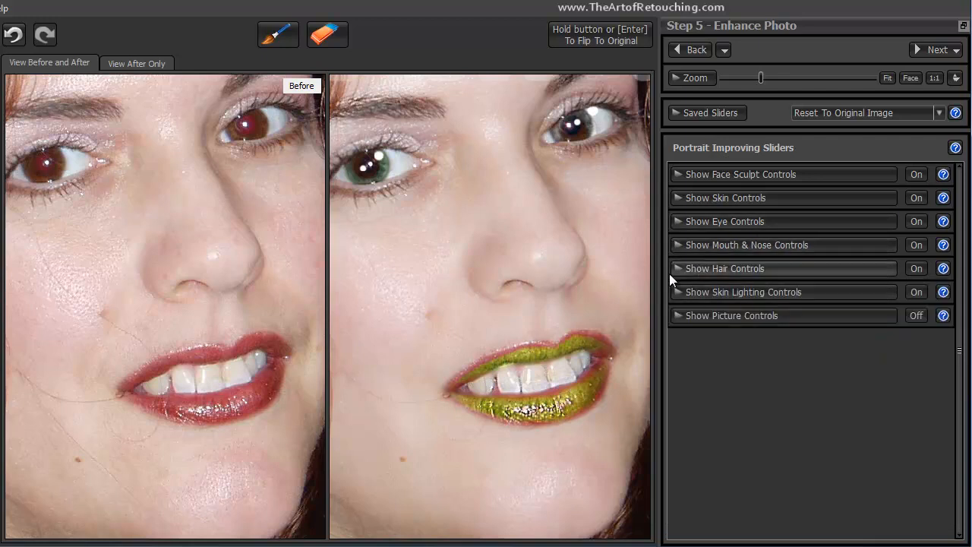
Extend the hair area over the strands beside the cheek on the photo's left using Brush Size 16, and accept the selection.
{"action": "left_click", "coordinate": [674, 268]}
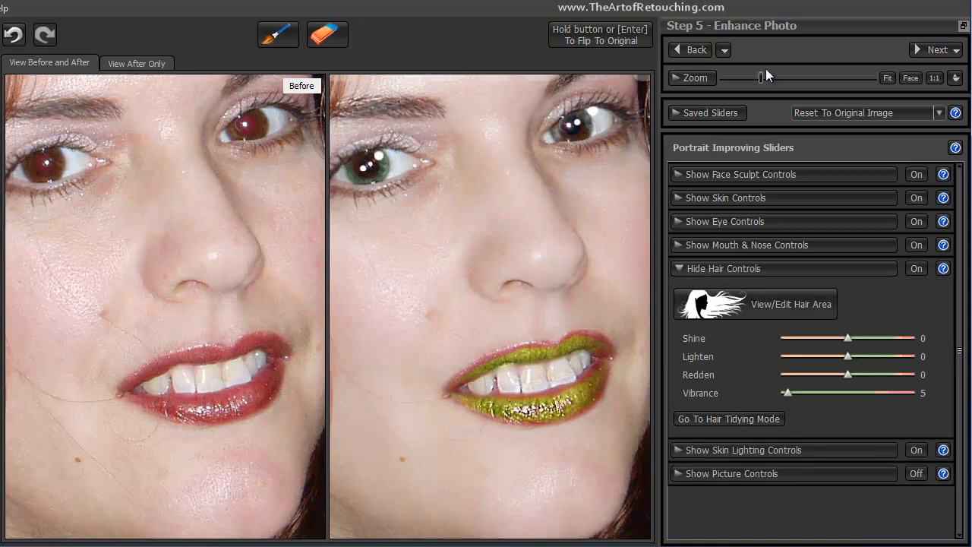
{"action": "left_click_drag", "start_coordinate": [761, 79], "coordinate": [714, 77]}
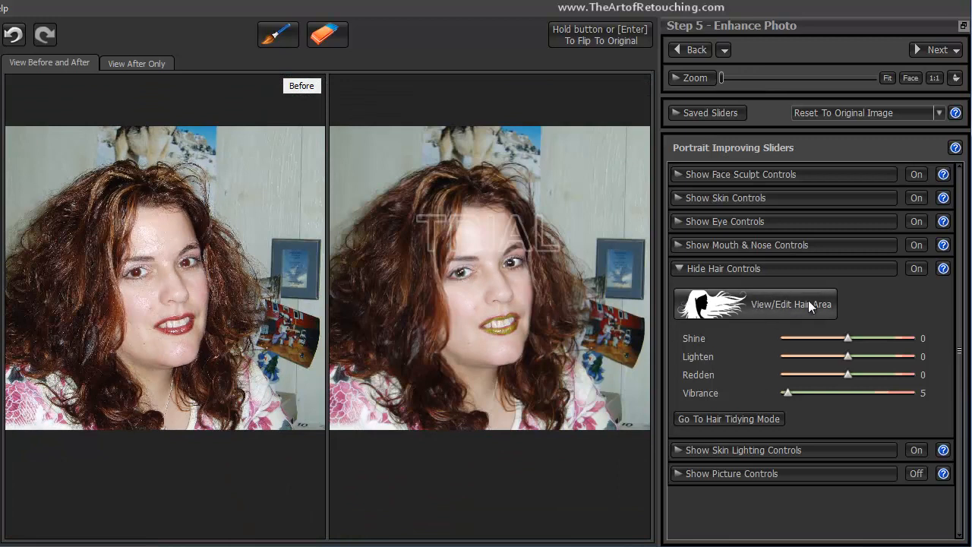
{"action": "left_click", "coordinate": [775, 307]}
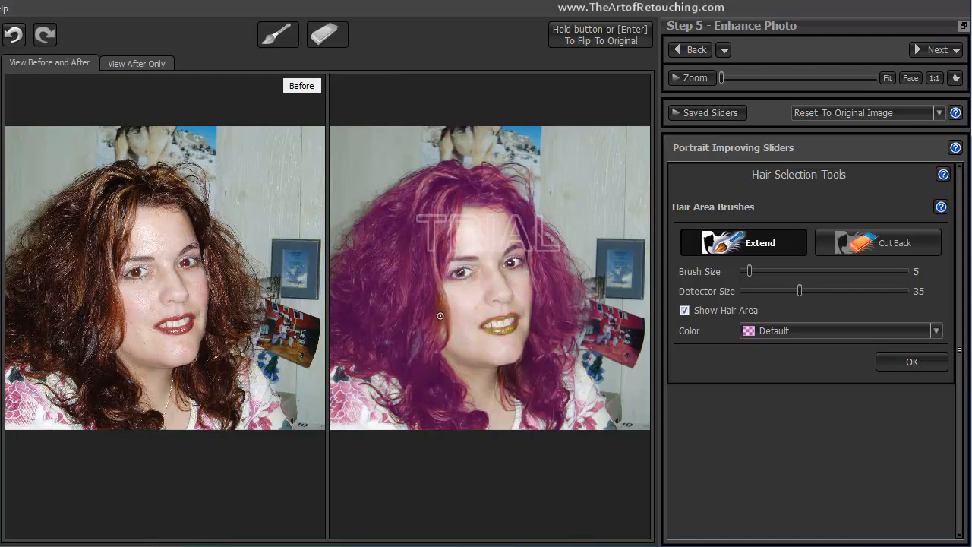
{"action": "left_click_drag", "start_coordinate": [721, 79], "coordinate": [744, 79]}
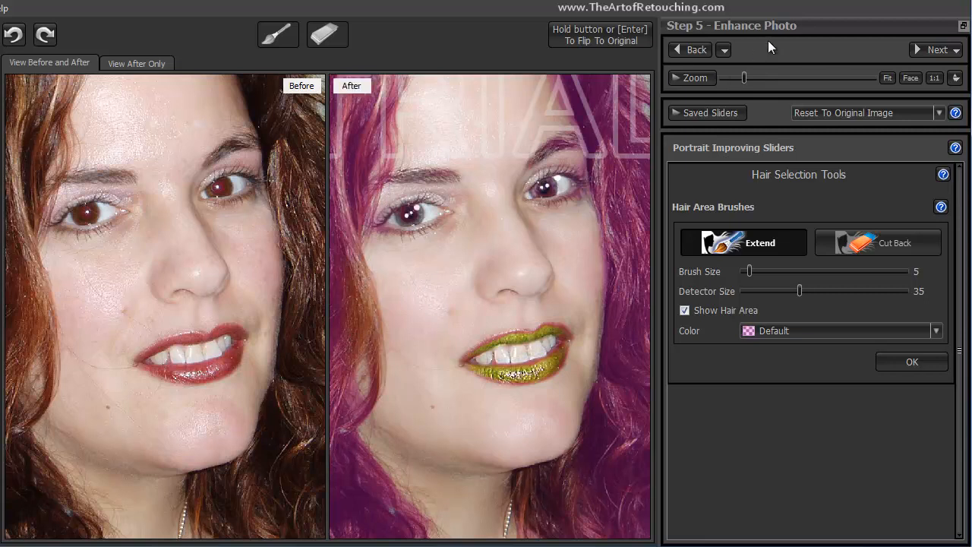
{"action": "left_click_drag", "start_coordinate": [750, 270], "coordinate": [768, 271]}
{"action": "mouse_move", "coordinate": [360, 273]}
{"action": "left_mouse_down"}
{"action": "mouse_move", "coordinate": [348, 344]}
{"action": "mouse_move", "coordinate": [363, 314]}
{"action": "mouse_move", "coordinate": [343, 243]}
{"action": "mouse_move", "coordinate": [365, 328]}
{"action": "left_mouse_up"}
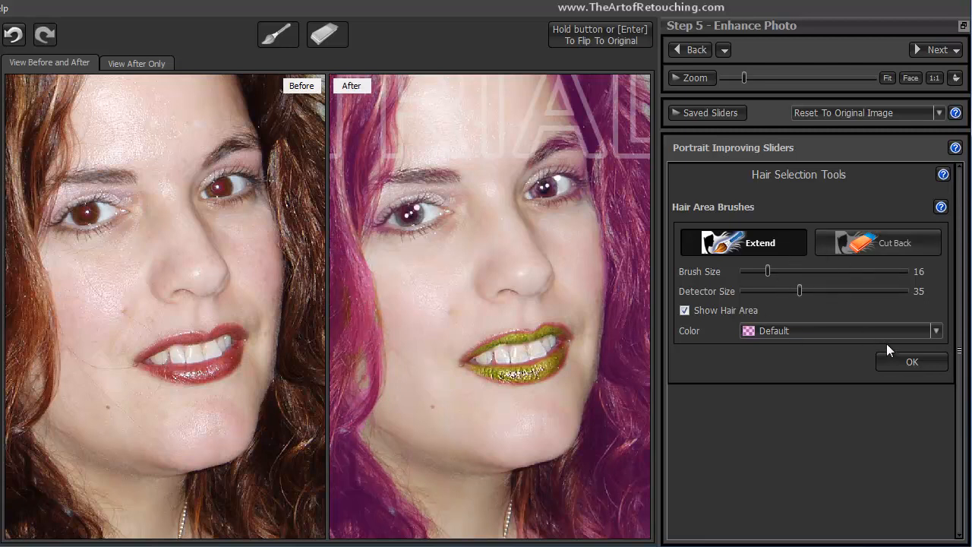
{"action": "left_click", "coordinate": [906, 360]}
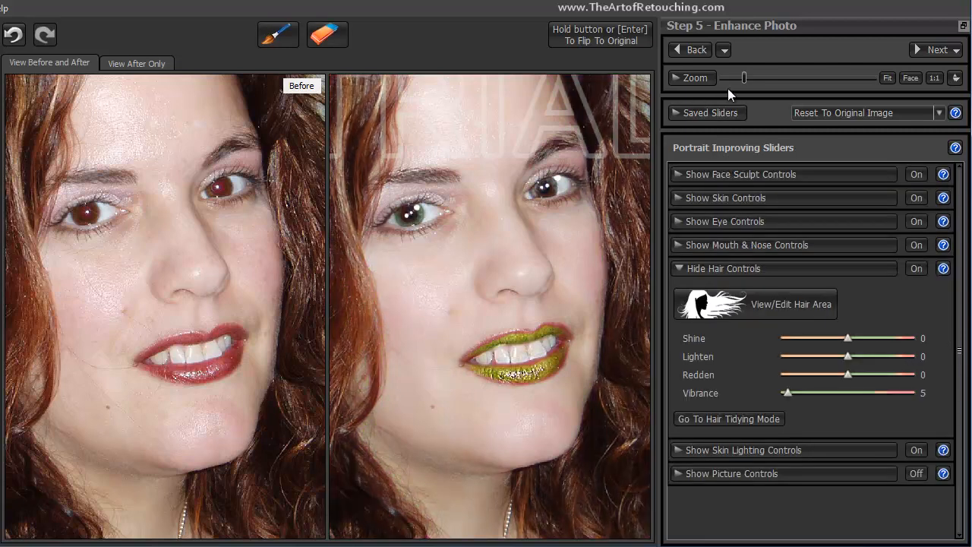
Set the hair Shine to -10, Lighten to 7, Redden to 100 and Vibrance to 60.
{"action": "left_click", "coordinate": [746, 78]}
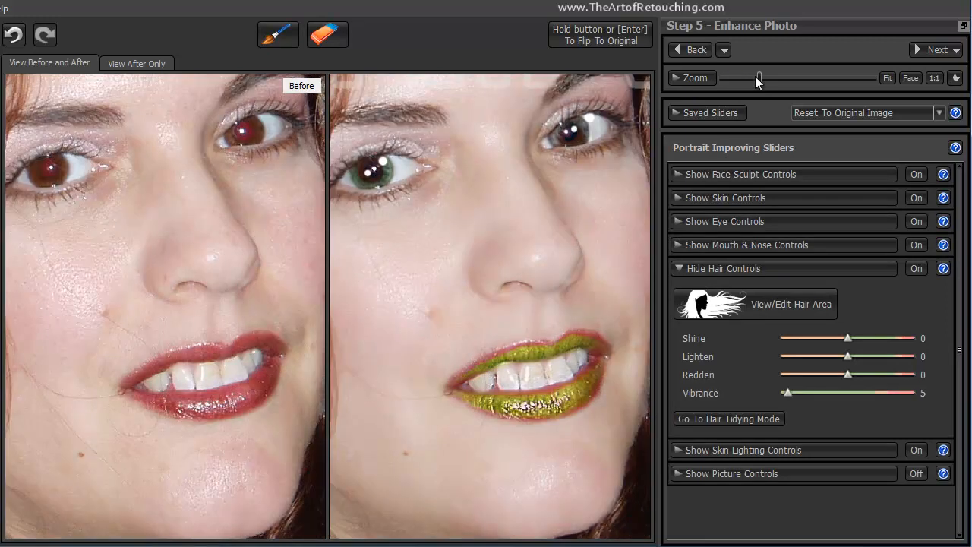
{"action": "left_click_drag", "start_coordinate": [757, 75], "coordinate": [722, 76]}
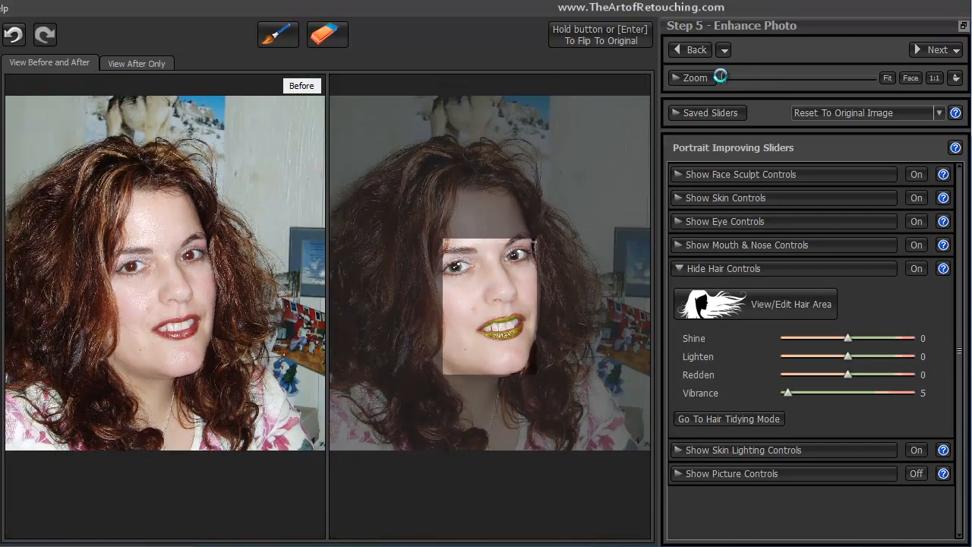
{"action": "left_click_drag", "start_coordinate": [850, 340], "coordinate": [916, 375]}
{"action": "left_click_drag", "start_coordinate": [812, 357], "coordinate": [845, 357]}
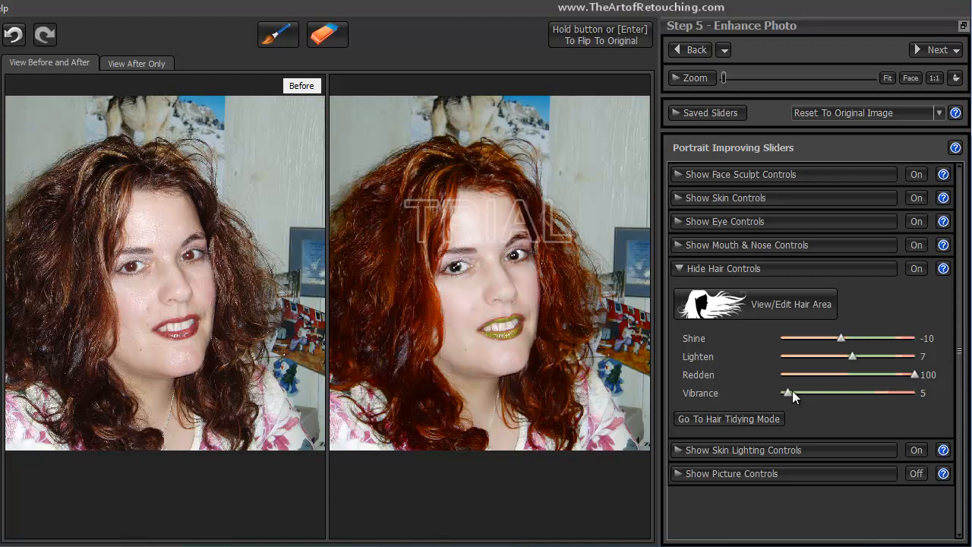
{"action": "left_click_drag", "start_coordinate": [785, 391], "coordinate": [862, 398]}
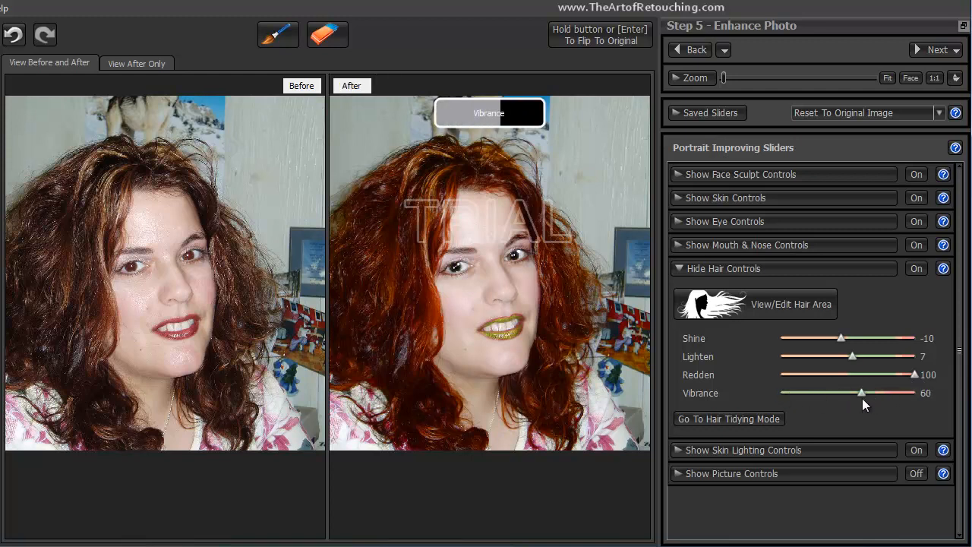
Reset the hair Vibrance, Lighten and Redden values to 0.
{"action": "double_click", "coordinate": [862, 398]}
{"action": "mouse_move", "coordinate": [852, 354]}
{"action": "left_mouse_down"}
{"action": "mouse_move", "coordinate": [770, 354]}
{"action": "mouse_move", "coordinate": [846, 361]}
{"action": "left_mouse_up"}
{"action": "double_click", "coordinate": [847, 362]}
{"action": "left_click_drag", "start_coordinate": [914, 374], "coordinate": [848, 372]}
{"action": "double_click", "coordinate": [848, 372]}
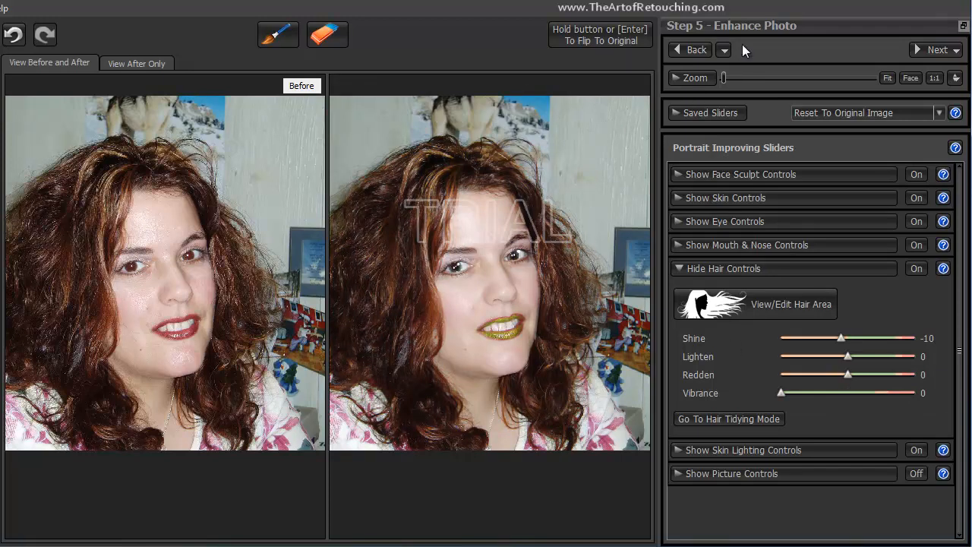
Enter hair tidying mode and set Smooth Hair to 100.
{"action": "left_click_drag", "start_coordinate": [724, 78], "coordinate": [744, 79]}
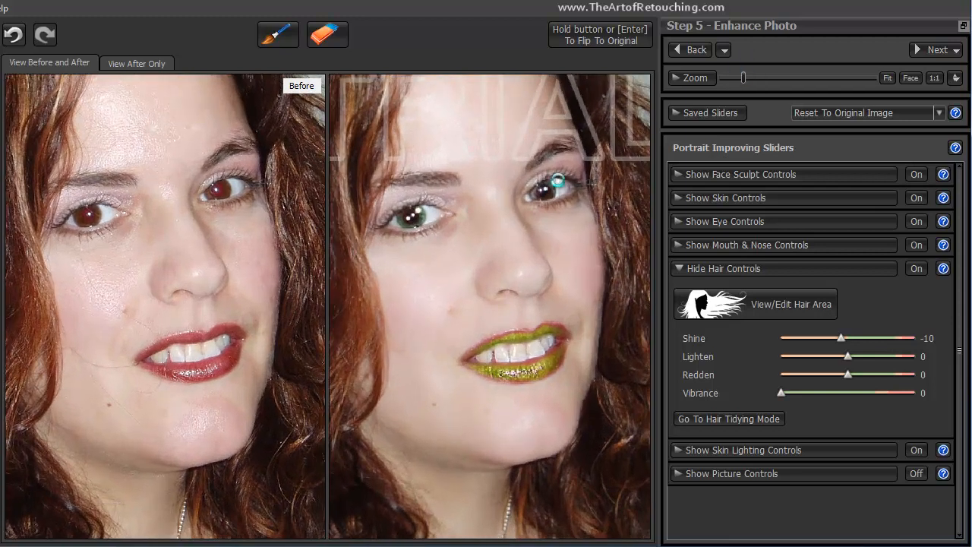
{"action": "left_click_drag", "start_coordinate": [530, 237], "coordinate": [524, 339]}
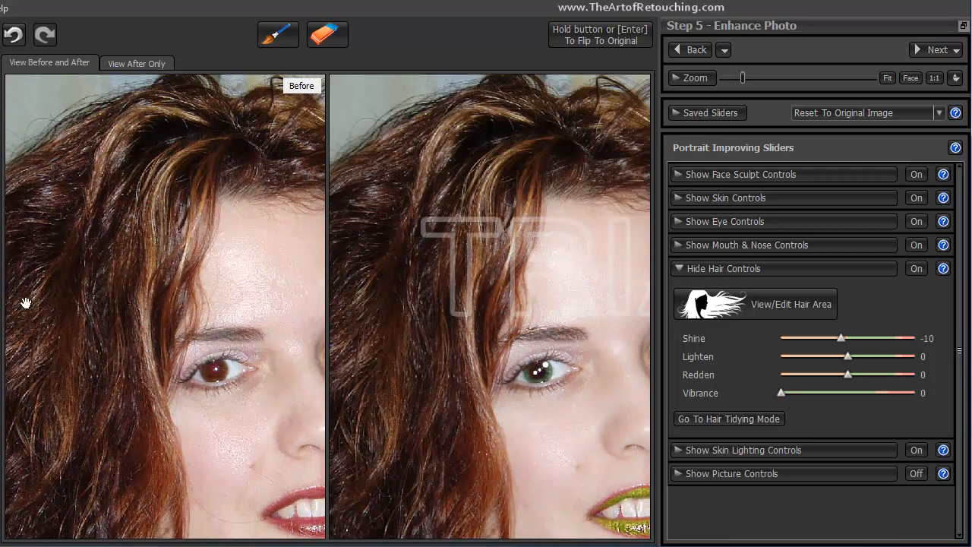
{"action": "left_click", "coordinate": [736, 418]}
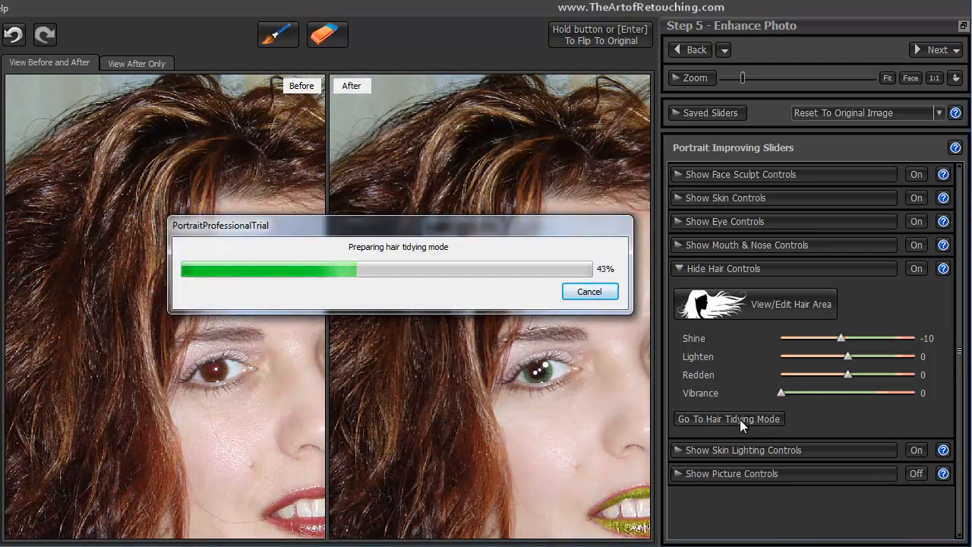
{"action": "left_click", "coordinate": [680, 223]}
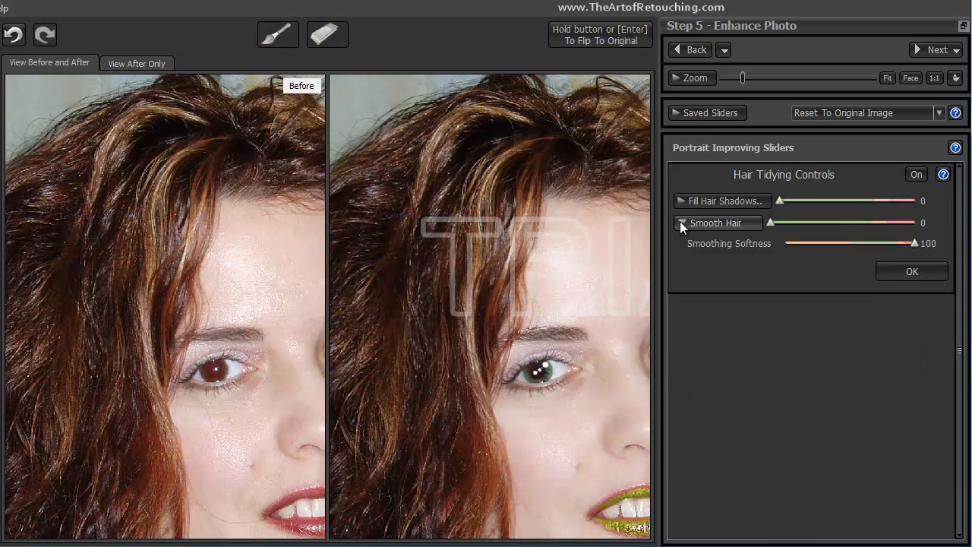
{"action": "left_click_drag", "start_coordinate": [772, 222], "coordinate": [960, 222]}
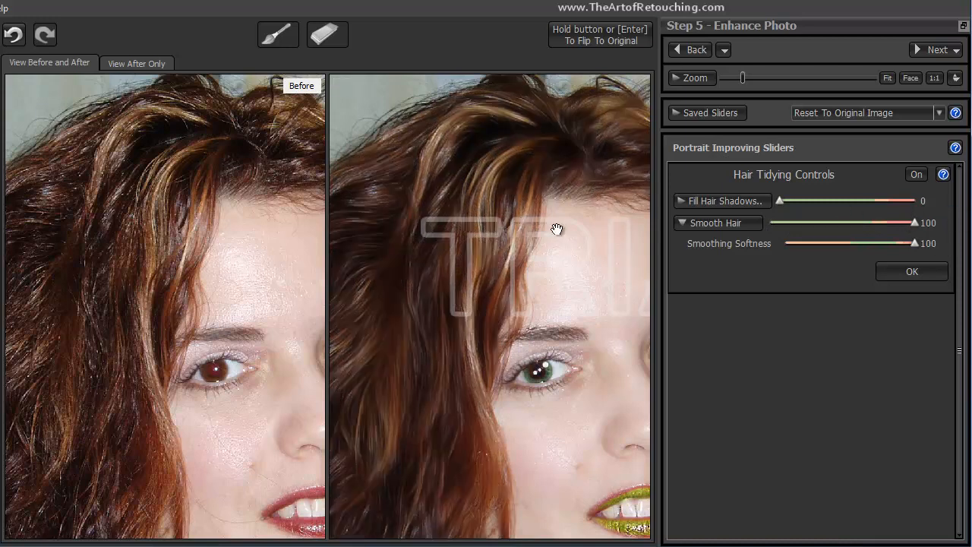
Reduce Smooth Hair to 34, leave hair tidying mode and collapse the hair controls.
{"action": "left_click_drag", "start_coordinate": [560, 226], "coordinate": [448, 187]}
{"action": "left_click_drag", "start_coordinate": [613, 362], "coordinate": [451, 232]}
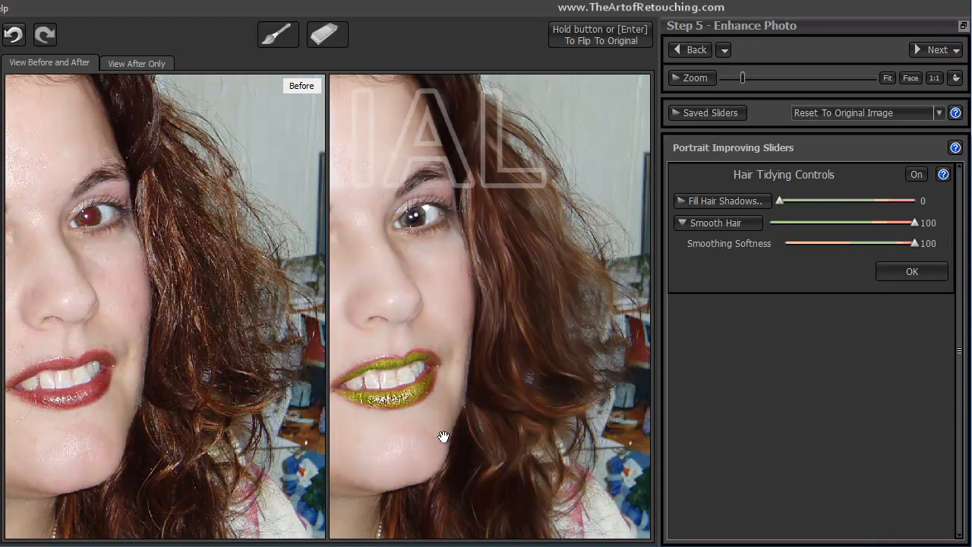
{"action": "left_click_drag", "start_coordinate": [434, 418], "coordinate": [594, 386]}
{"action": "left_click_drag", "start_coordinate": [392, 384], "coordinate": [565, 385]}
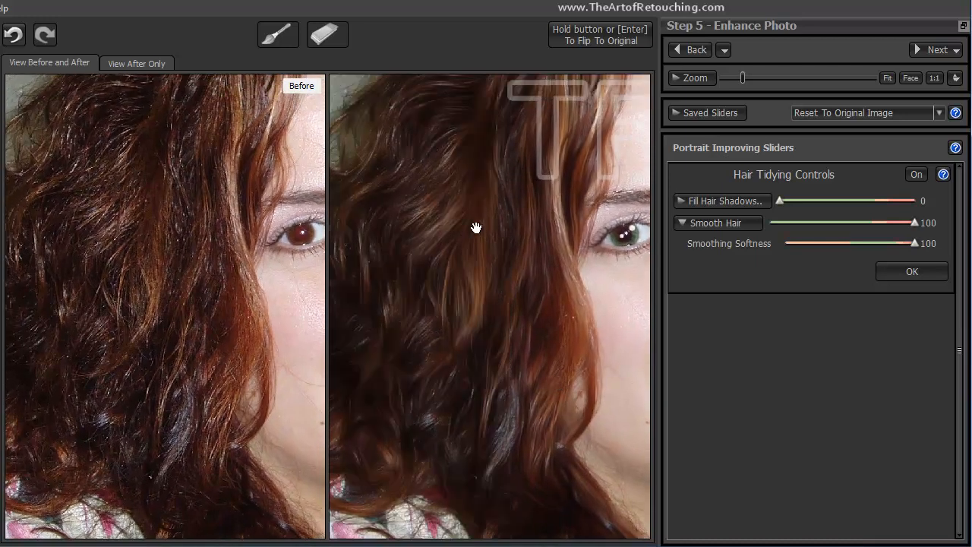
{"action": "left_click_drag", "start_coordinate": [517, 218], "coordinate": [488, 307]}
{"action": "left_click_drag", "start_coordinate": [569, 265], "coordinate": [521, 243]}
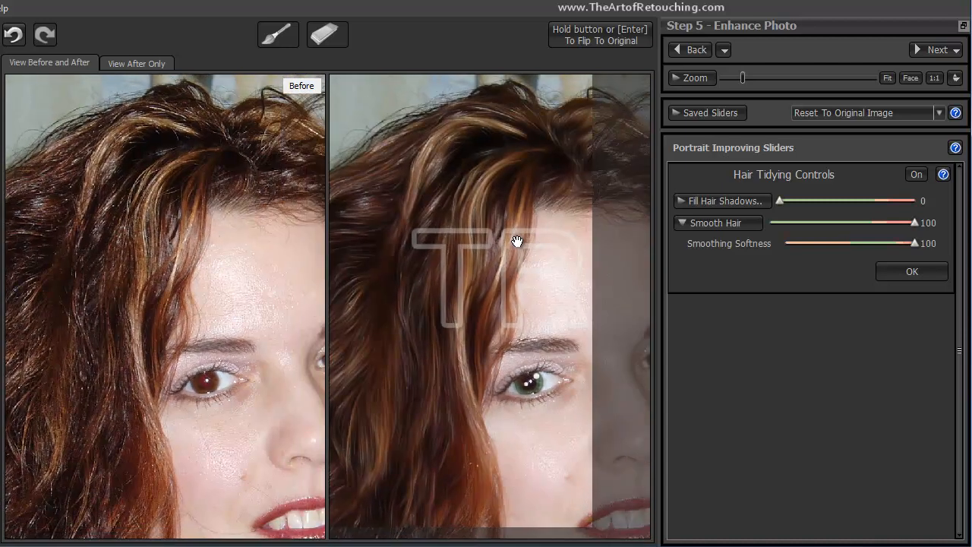
{"action": "left_click_drag", "start_coordinate": [914, 224], "coordinate": [821, 219]}
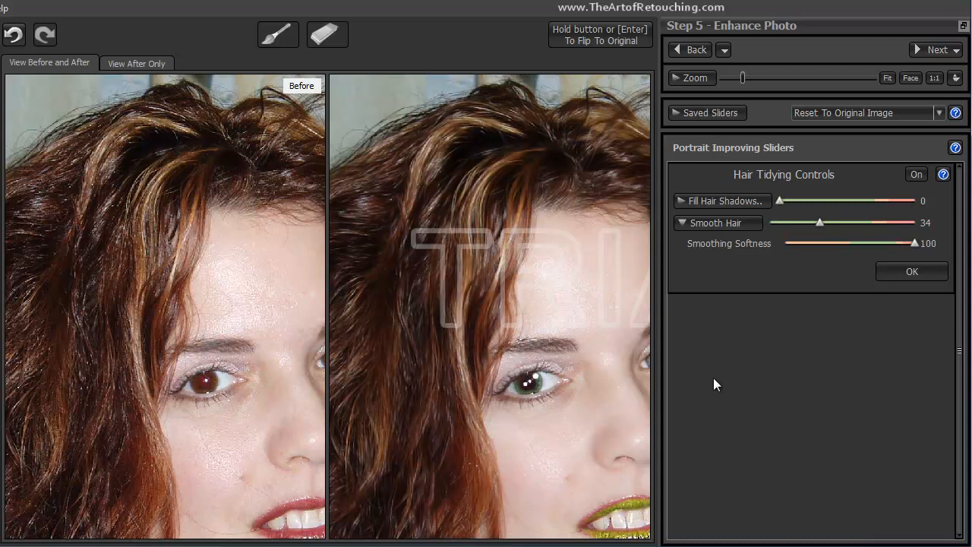
{"action": "left_click", "coordinate": [684, 218]}
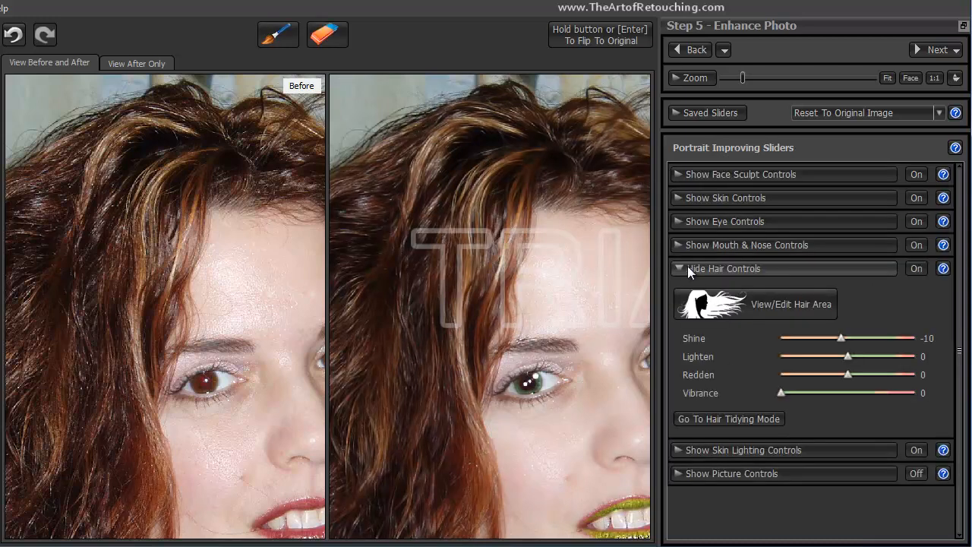
{"action": "left_click", "coordinate": [680, 265]}
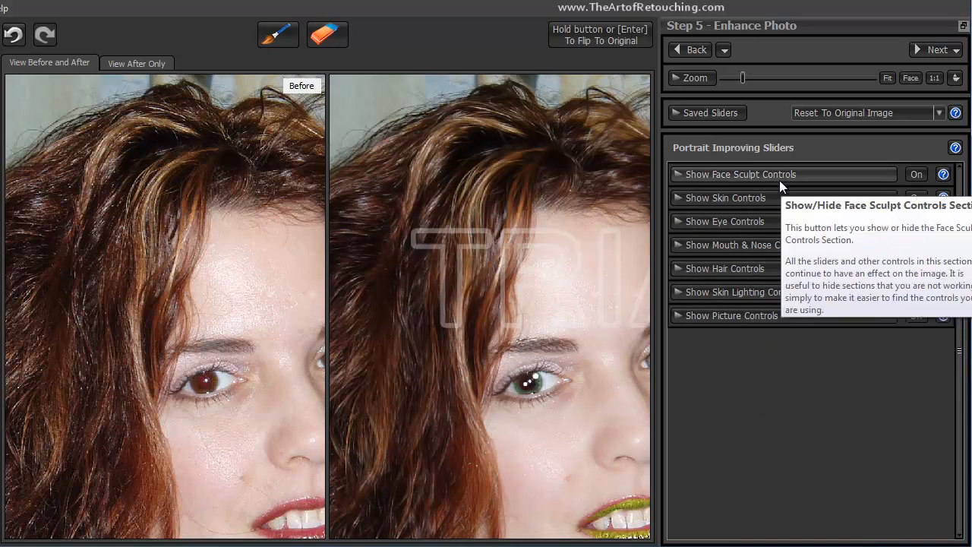
Expand the saved sliders and apply the preset The Art of Retouching Studio to the portrait.
{"action": "left_click", "coordinate": [676, 113]}
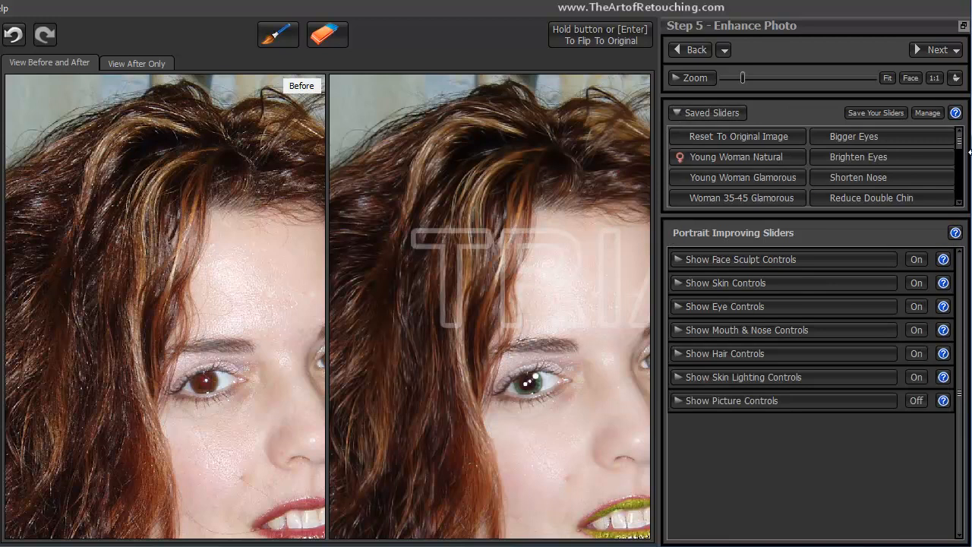
{"action": "left_click_drag", "start_coordinate": [960, 144], "coordinate": [961, 206]}
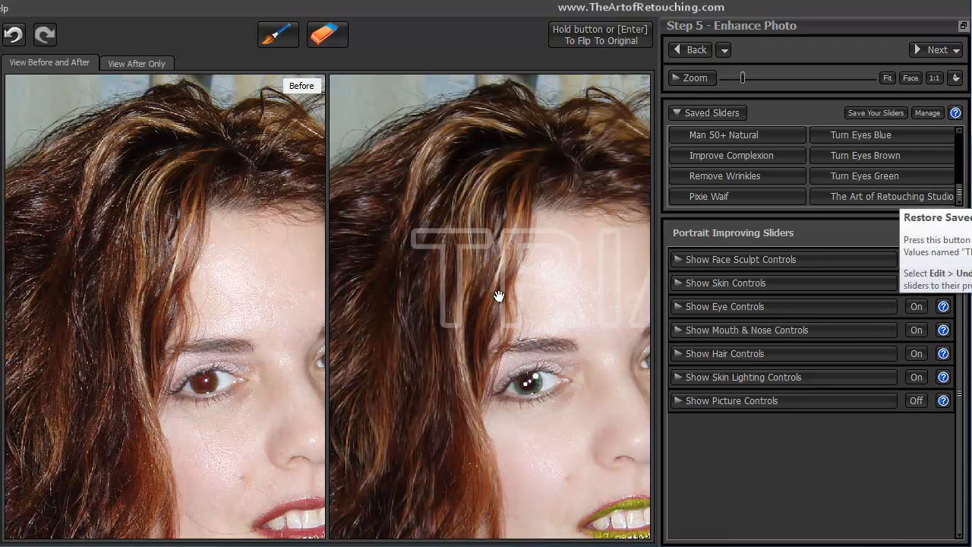
{"action": "left_click_drag", "start_coordinate": [570, 319], "coordinate": [514, 288]}
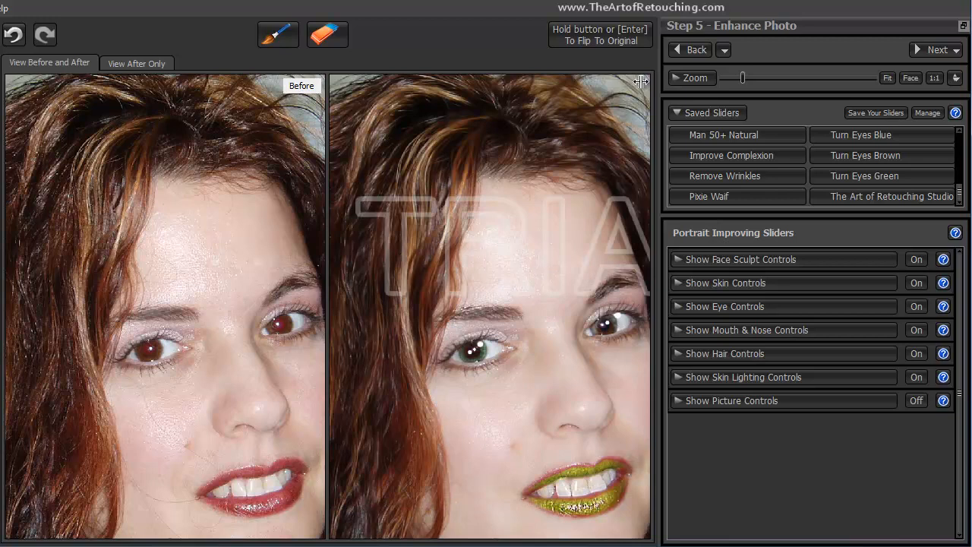
{"action": "left_click_drag", "start_coordinate": [742, 75], "coordinate": [732, 76]}
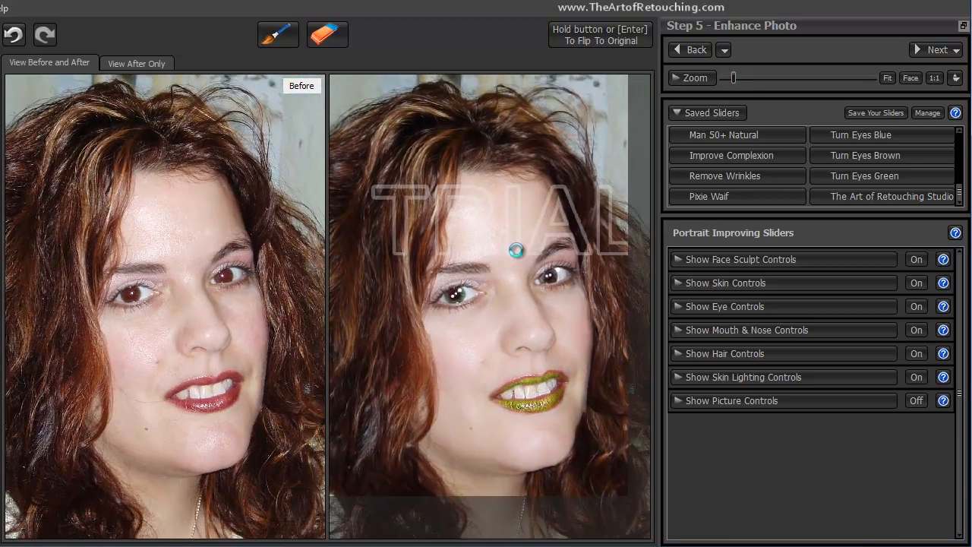
{"action": "left_click", "coordinate": [898, 196]}
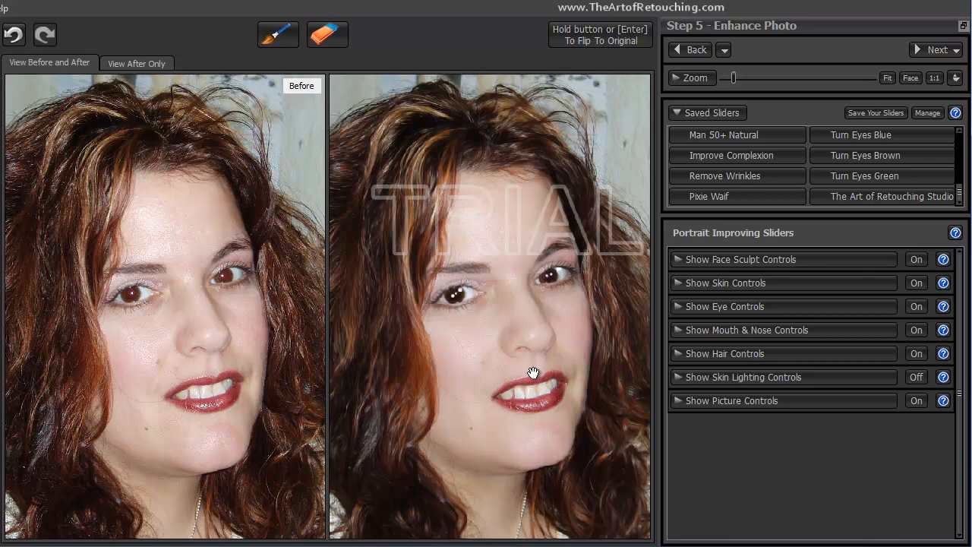
Expand the face sculpt controls and toggle them off and on repeatedly to compare the face shape, leaving them on.
{"action": "left_click_drag", "start_coordinate": [477, 292], "coordinate": [532, 282]}
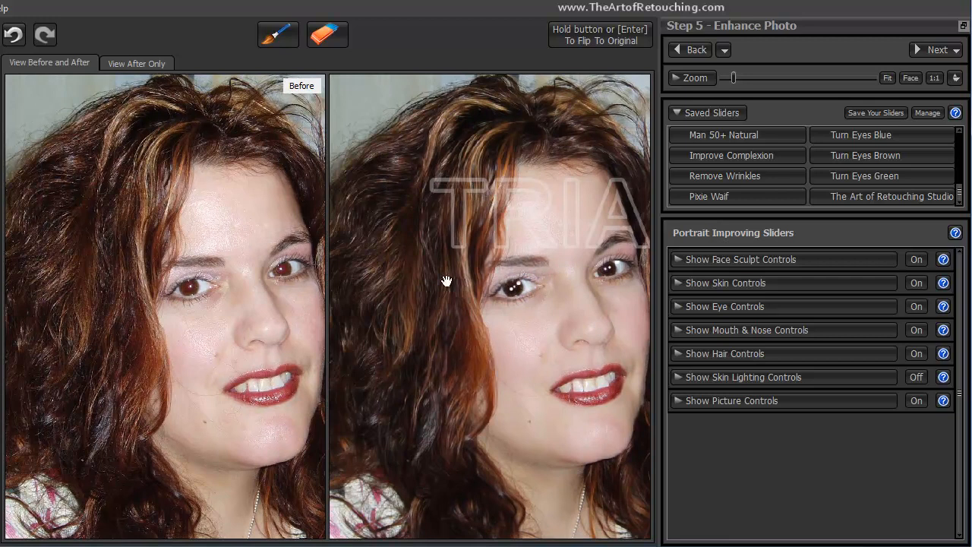
{"action": "left_click_drag", "start_coordinate": [565, 343], "coordinate": [517, 344]}
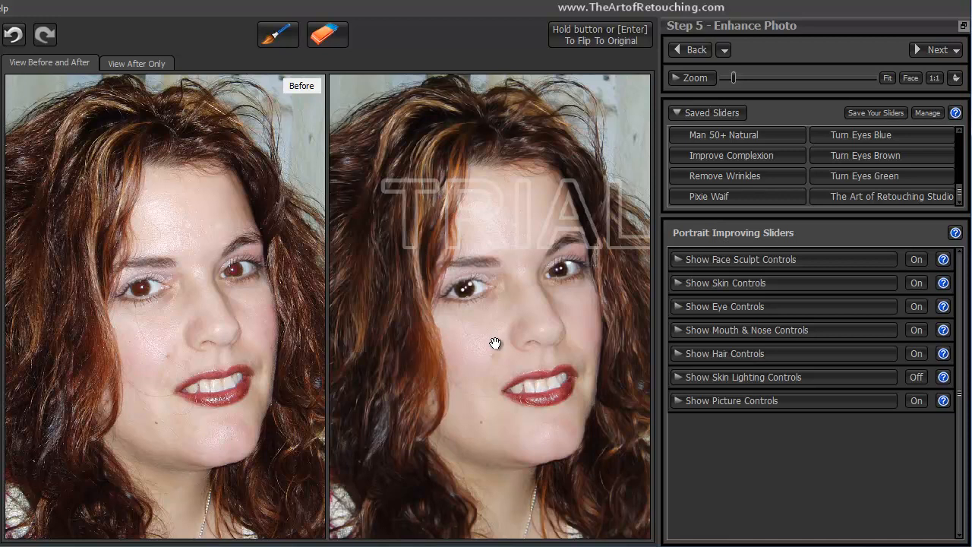
{"action": "left_click", "coordinate": [676, 259]}
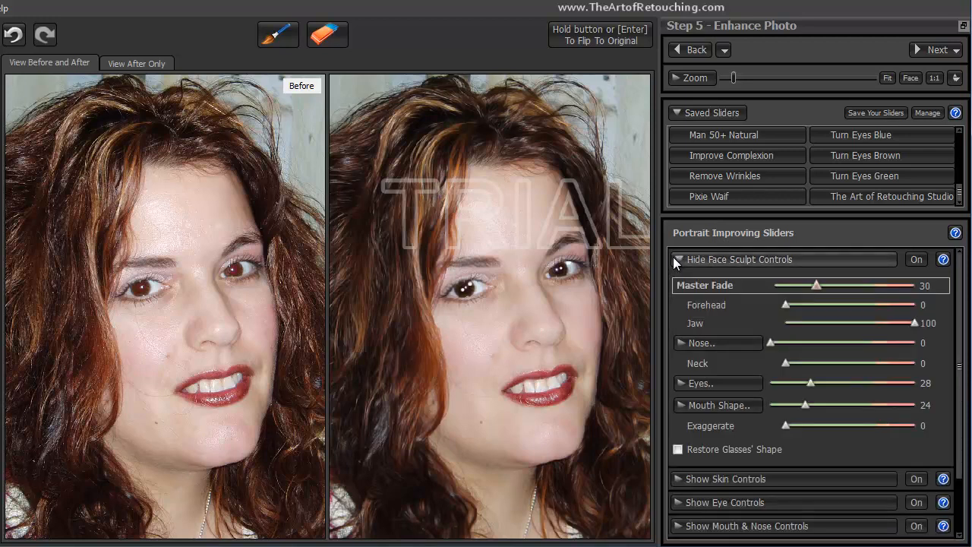
{"action": "left_click", "coordinate": [918, 259]}
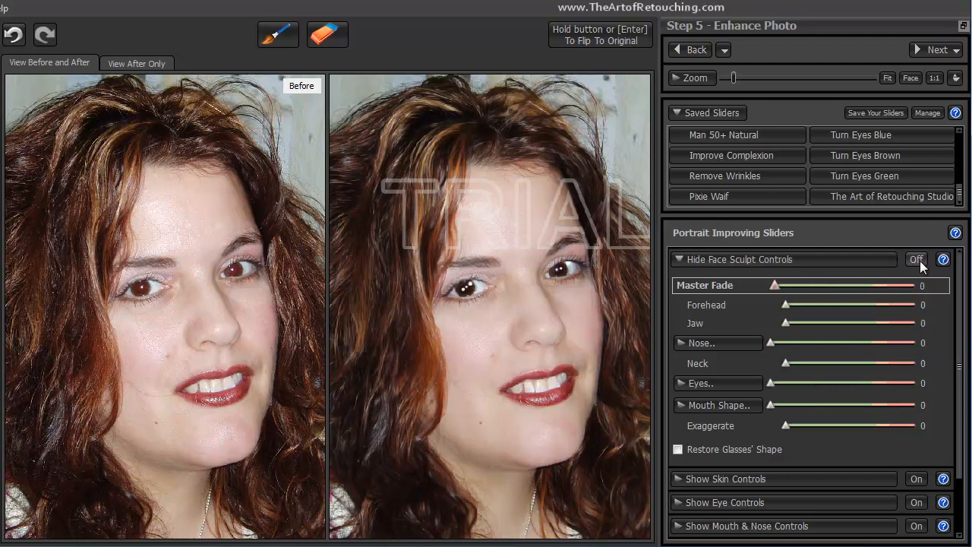
{"action": "left_click", "coordinate": [918, 260]}
{"action": "left_click", "coordinate": [919, 260]}
{"action": "left_click", "coordinate": [918, 259]}
{"action": "left_click", "coordinate": [919, 261]}
{"action": "left_click", "coordinate": [920, 260]}
{"action": "left_click", "coordinate": [920, 261]}
{"action": "left_click", "coordinate": [920, 260]}
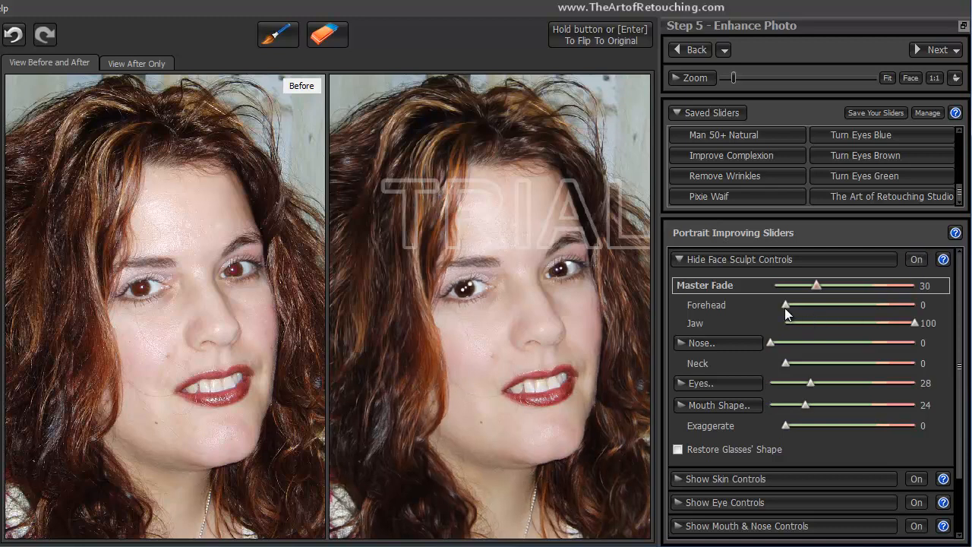
Expand the nose sculpting controls and set Short Nose and Short Philtrum to 100, keeping Jaw at 100.
{"action": "left_click_drag", "start_coordinate": [916, 322], "coordinate": [941, 323]}
{"action": "left_click", "coordinate": [687, 343]}
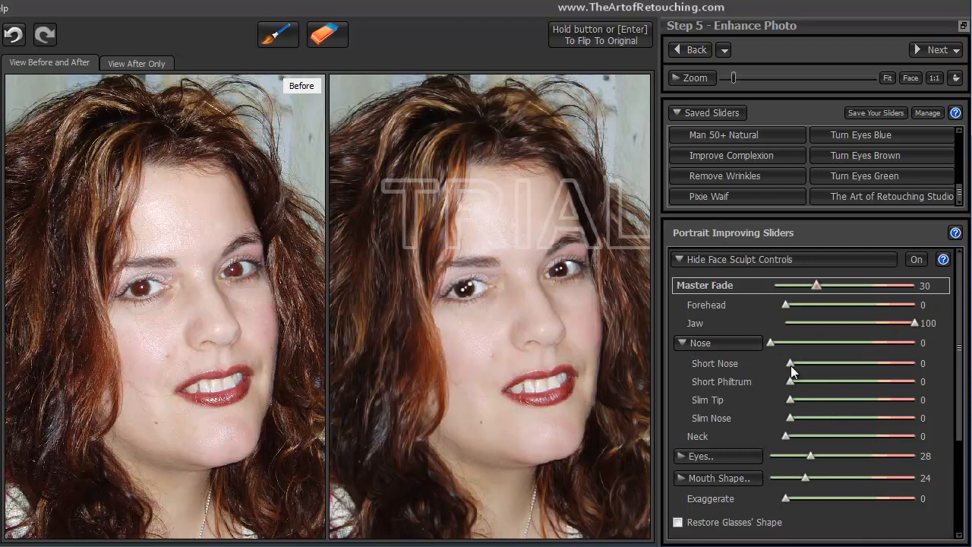
{"action": "left_click_drag", "start_coordinate": [791, 365], "coordinate": [942, 358]}
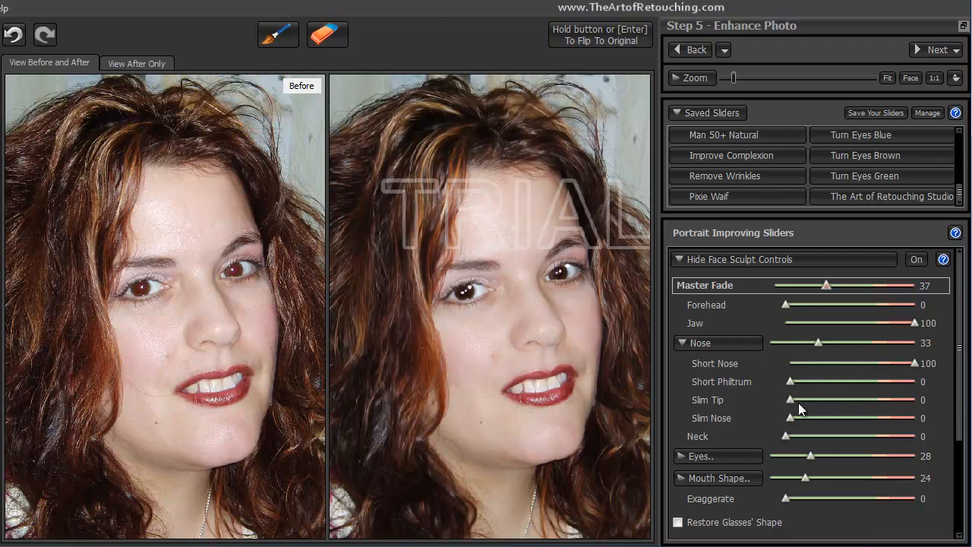
{"action": "left_click_drag", "start_coordinate": [791, 383], "coordinate": [915, 381]}
Try the Slim Tip, Slim Nose and Neck adjustments, return them to 0 and collapse the face sculpt controls.
{"action": "mouse_move", "coordinate": [792, 398]}
{"action": "left_mouse_down"}
{"action": "mouse_move", "coordinate": [926, 402]}
{"action": "mouse_move", "coordinate": [793, 402]}
{"action": "left_mouse_up"}
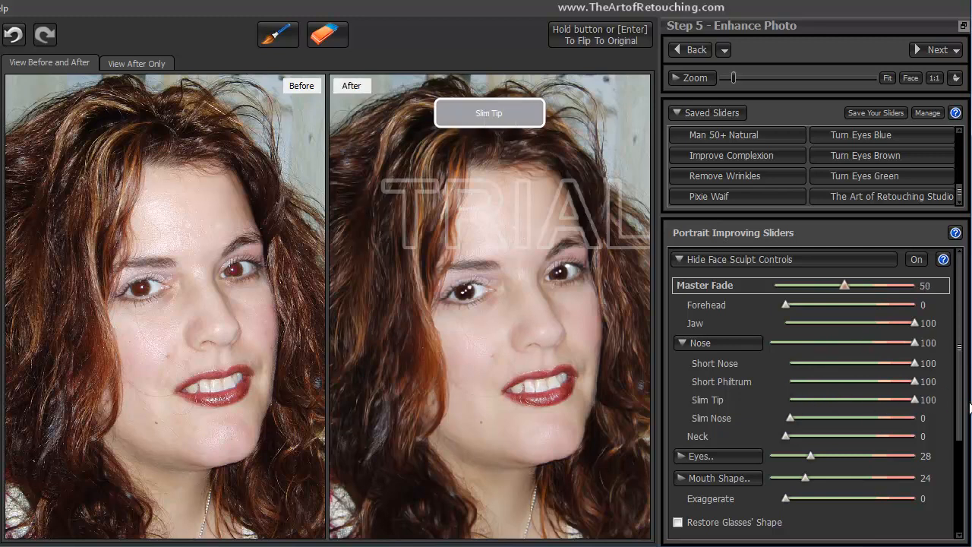
{"action": "left_click_drag", "start_coordinate": [790, 420], "coordinate": [745, 418]}
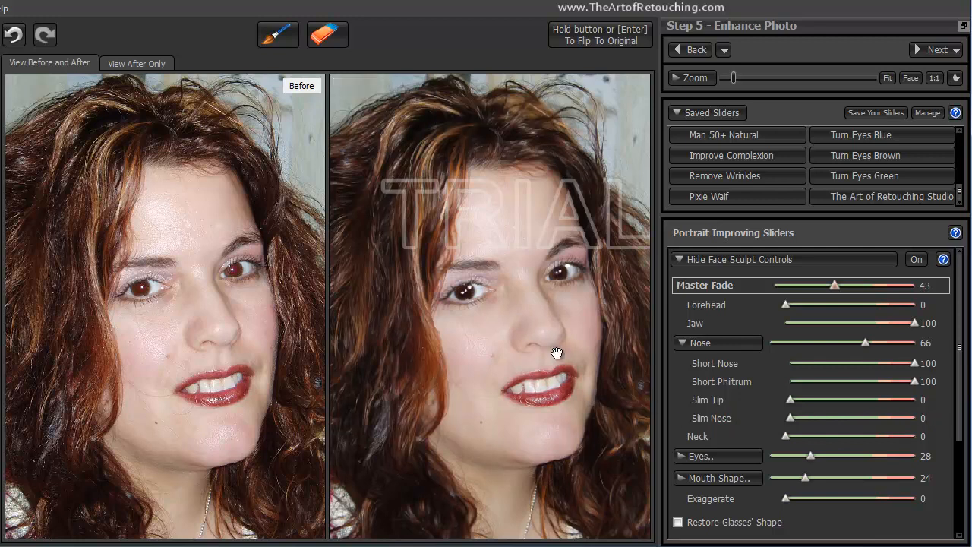
{"action": "left_click_drag", "start_coordinate": [786, 437], "coordinate": [745, 452]}
{"action": "left_click", "coordinate": [682, 343]}
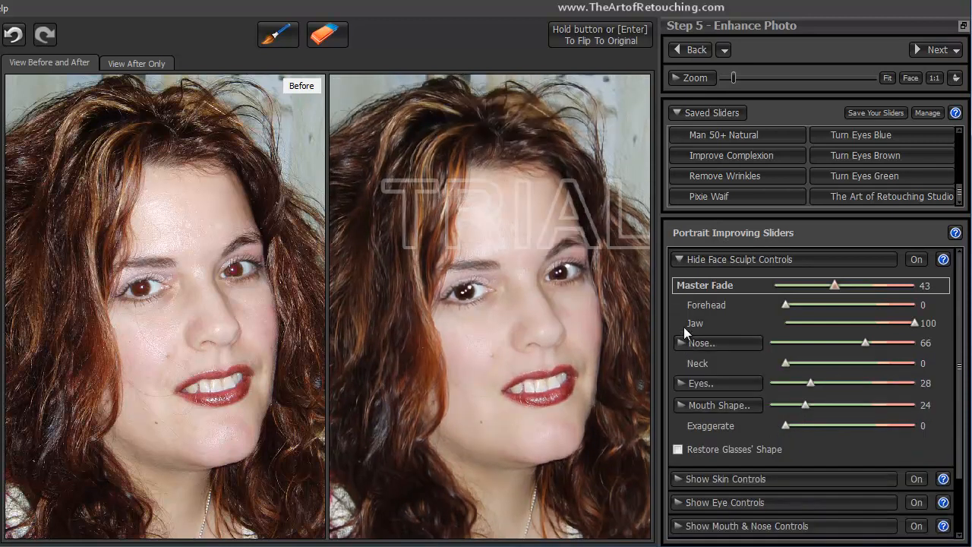
{"action": "left_click", "coordinate": [675, 259]}
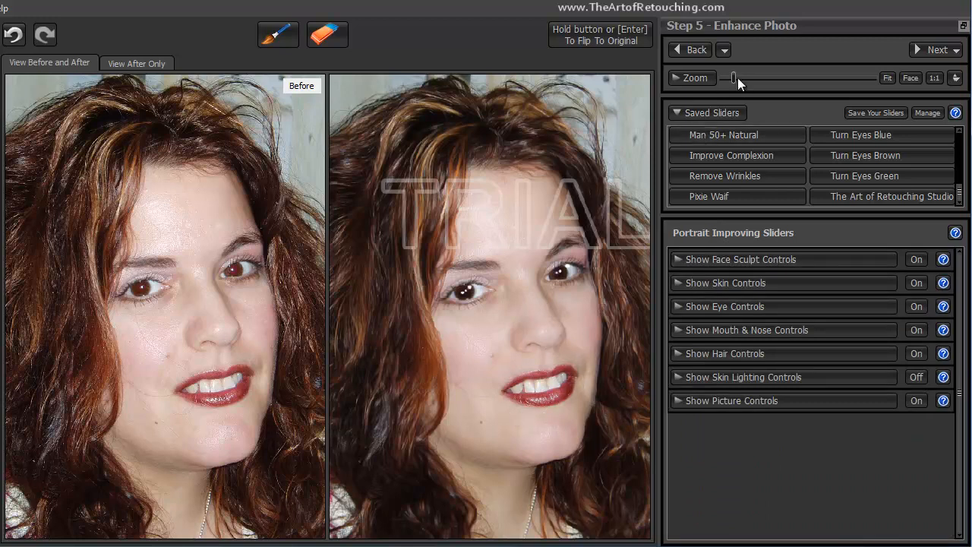
Examine the retouched eyes, nose and lips up close against the original, and return to the whole-portrait view.
{"action": "scroll", "coordinate": [732, 78], "scroll_direction": "up", "scroll_amount": 2}
{"action": "left_click_drag", "start_coordinate": [751, 77], "coordinate": [796, 78]}
{"action": "left_click_drag", "start_coordinate": [512, 341], "coordinate": [542, 310]}
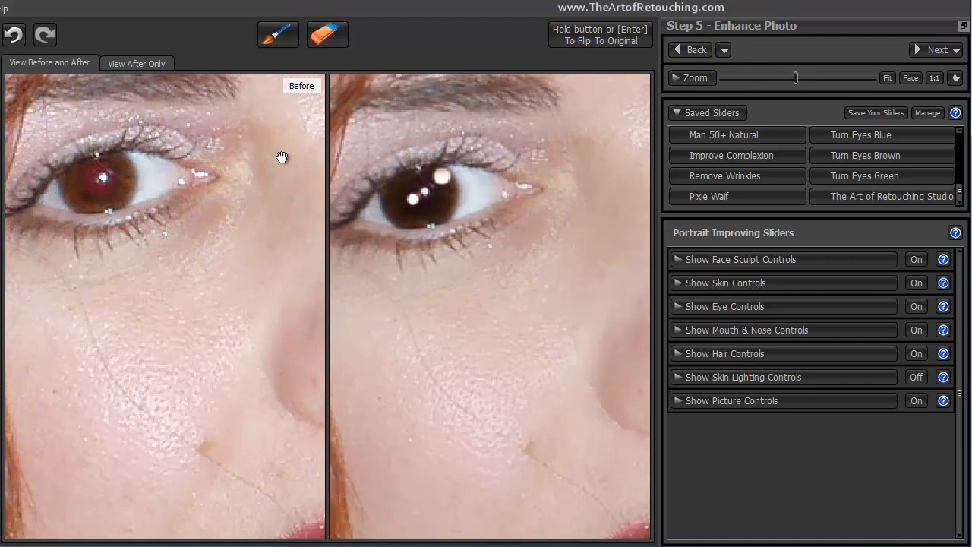
{"action": "left_click_drag", "start_coordinate": [588, 281], "coordinate": [467, 299]}
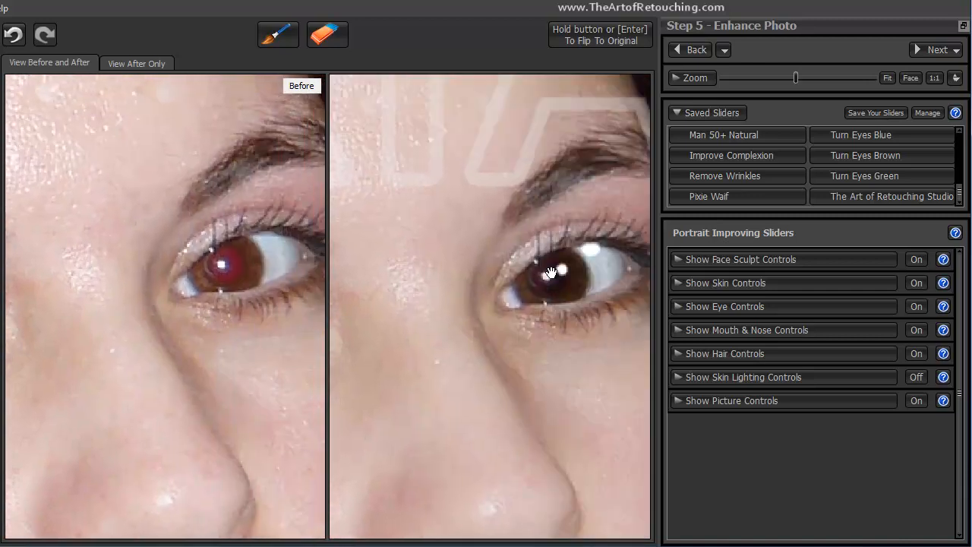
{"action": "left_click_drag", "start_coordinate": [574, 322], "coordinate": [523, 295]}
{"action": "left_click_drag", "start_coordinate": [567, 411], "coordinate": [580, 236]}
{"action": "left_click_drag", "start_coordinate": [522, 423], "coordinate": [562, 273]}
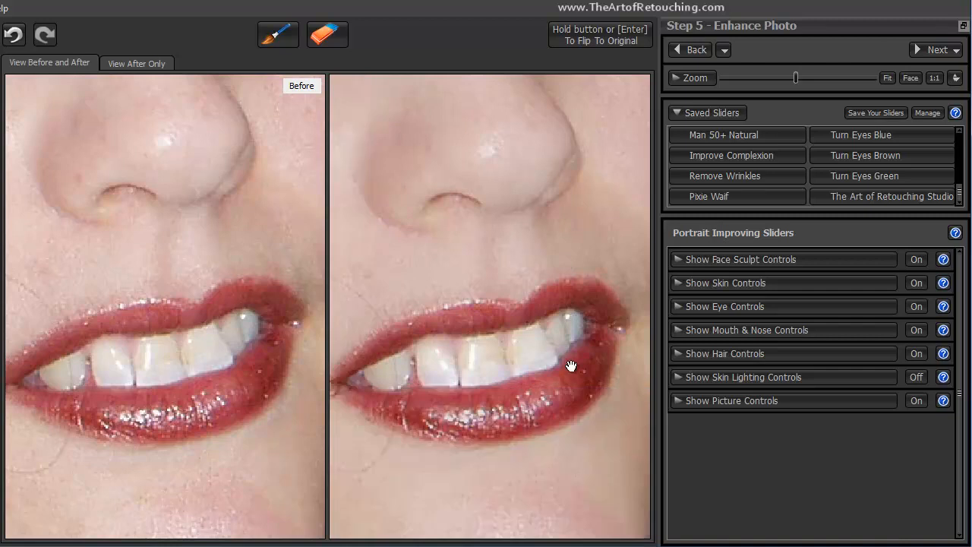
{"action": "left_click_drag", "start_coordinate": [795, 77], "coordinate": [716, 85]}
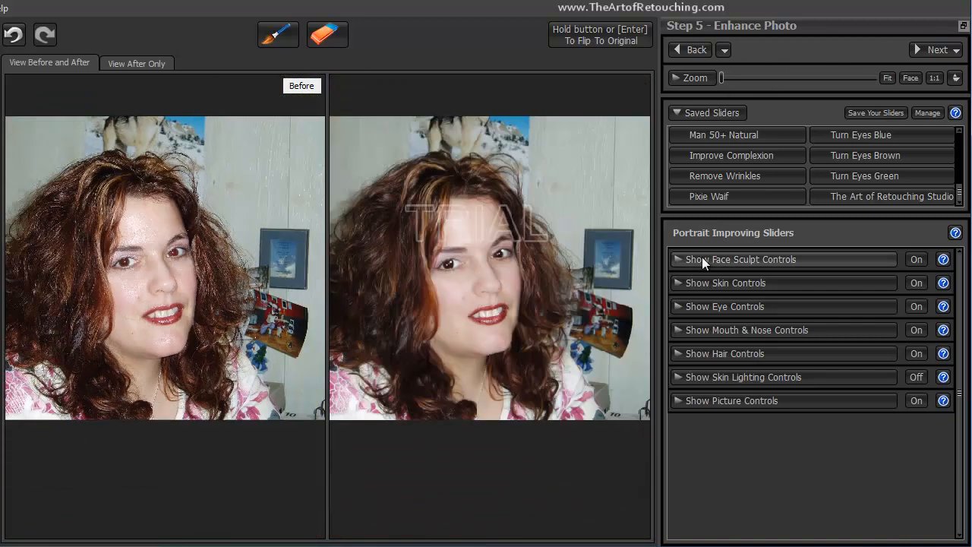